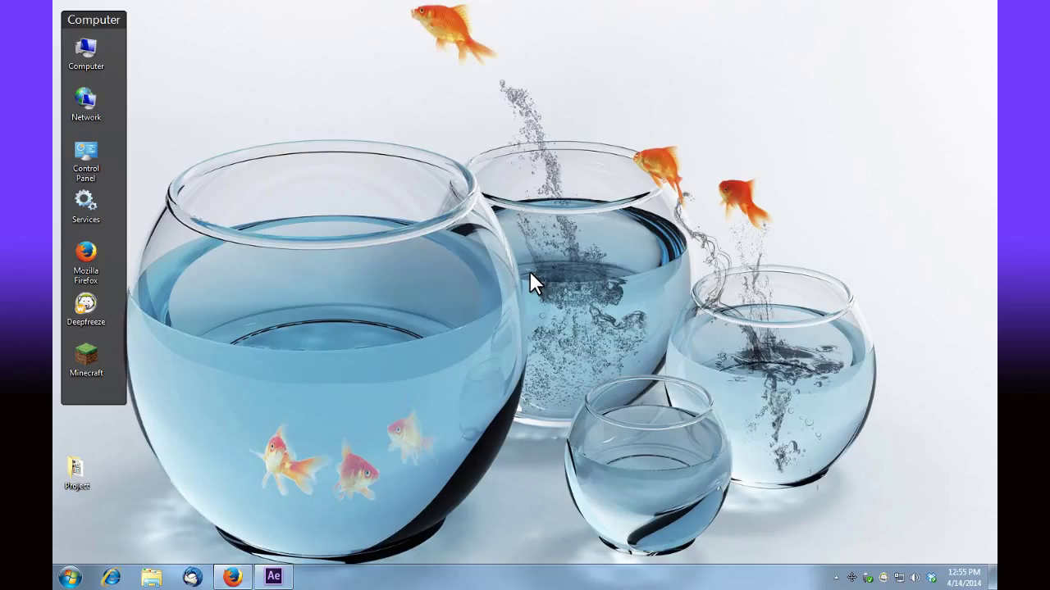
# Play footage.avi from the desktop Project folder in Media Player Classic, then close the player
pyautogui.click(273, 577)
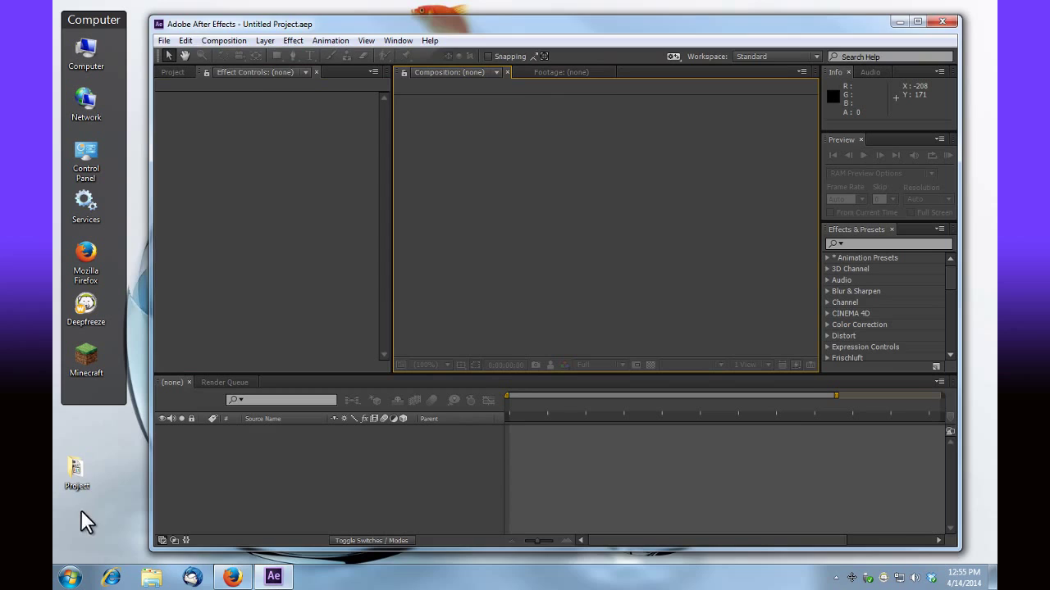
pyautogui.doubleClick(82, 475)
pyautogui.doubleClick(394, 154)
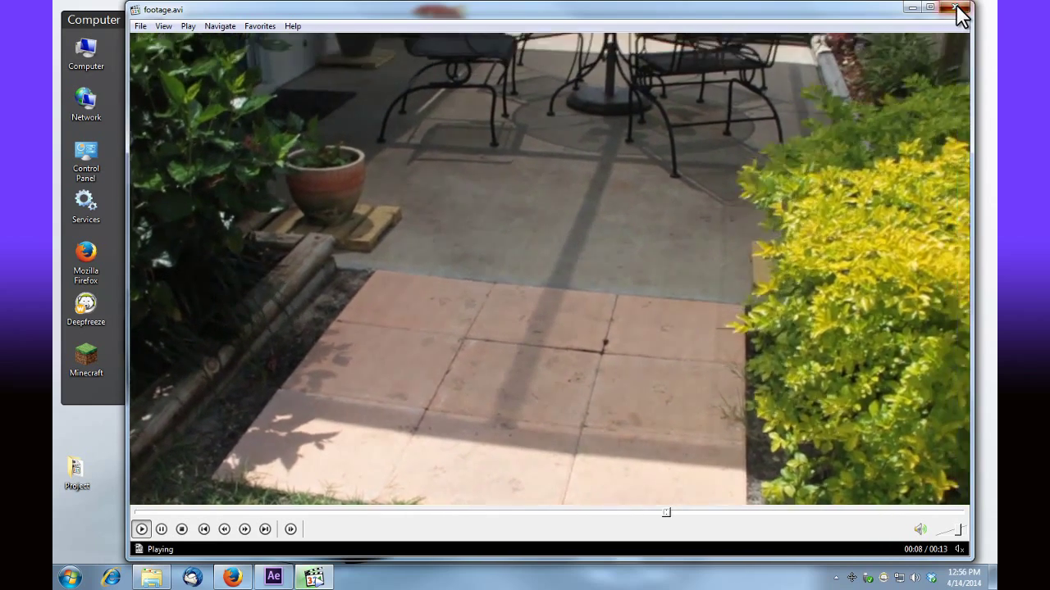
pyautogui.click(954, 7)
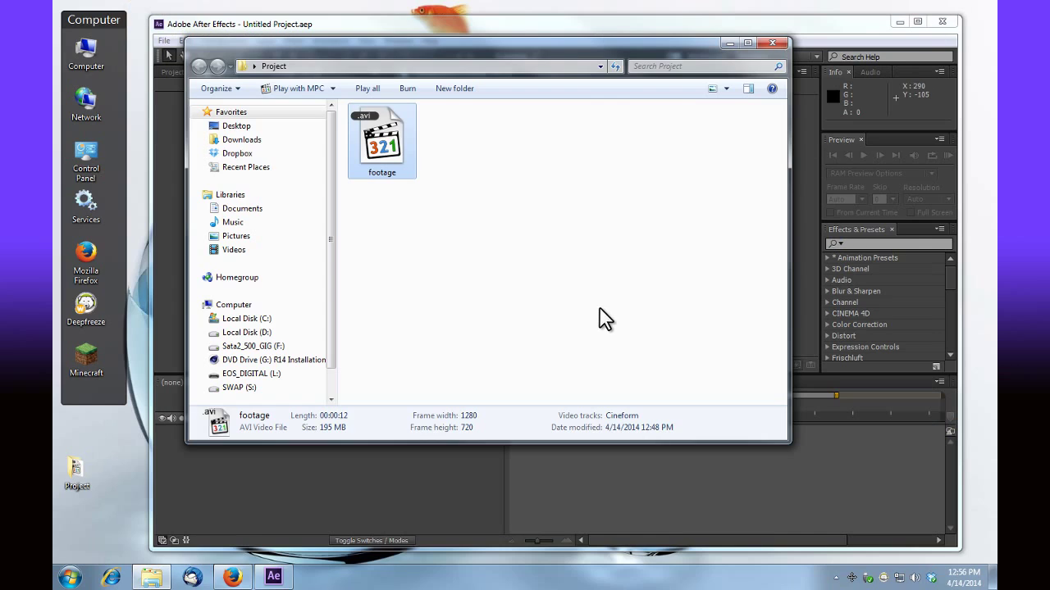
# Import footage.avi, make a 1280×720, 59.94 fps 'footage' composition from it, and scrub forward
pyautogui.click(773, 43)
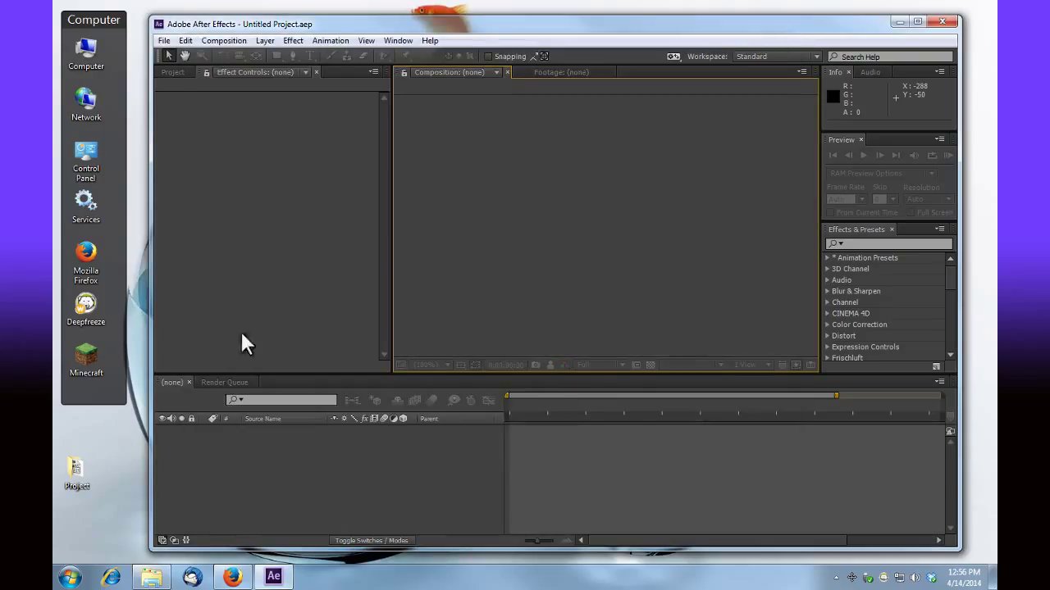
pyautogui.click(173, 72)
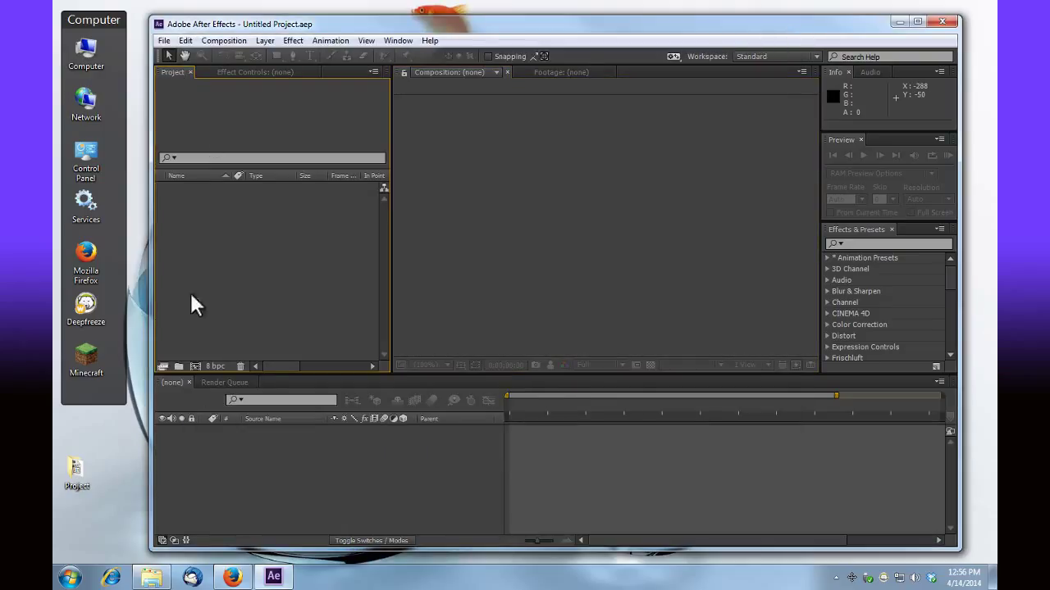
pyautogui.click(164, 40)
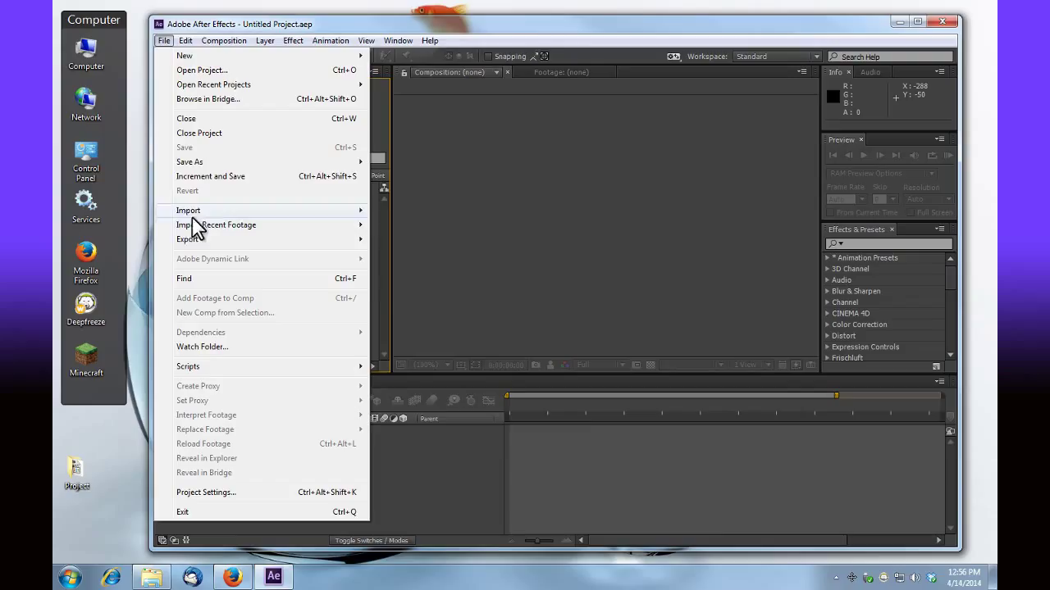
pyautogui.moveTo(196, 214)
pyautogui.click(422, 211)
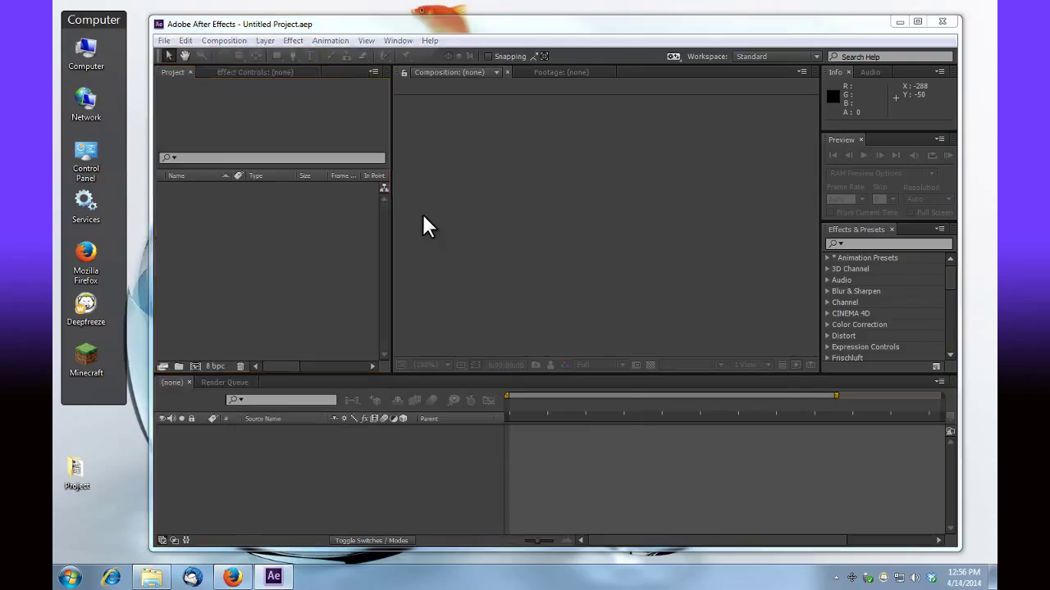
pyautogui.click(369, 152)
pyautogui.click(533, 406)
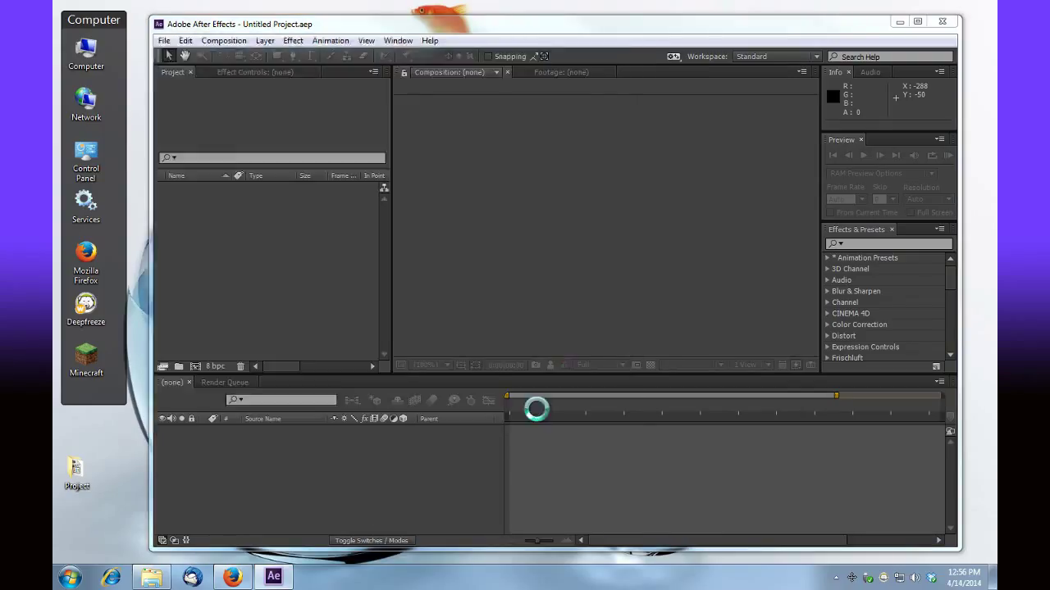
pyautogui.moveTo(208, 186); pyautogui.dragTo(194, 366)
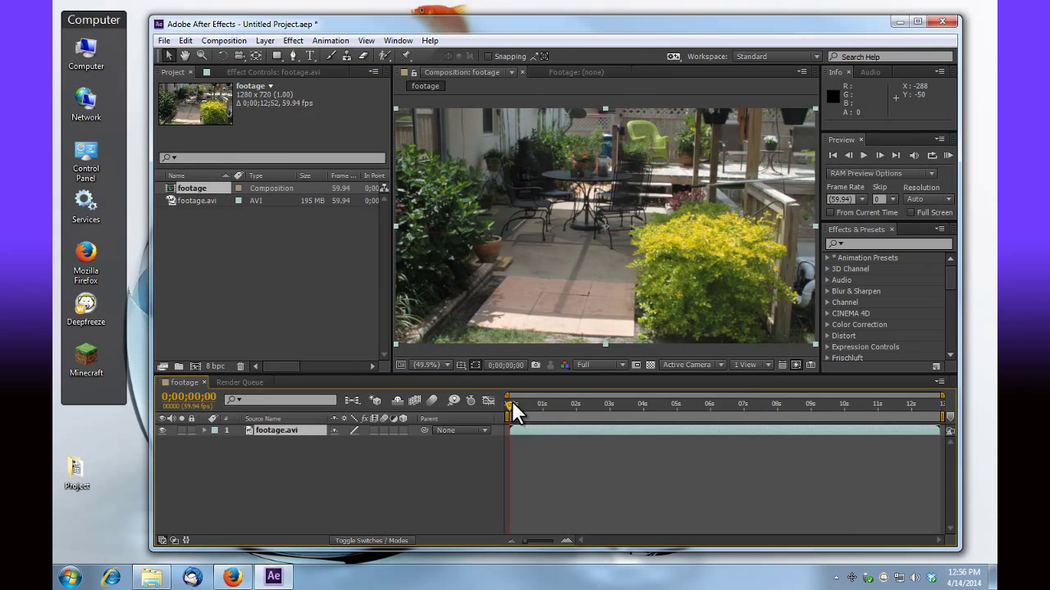
pyautogui.moveTo(512, 408); pyautogui.dragTo(568, 407)
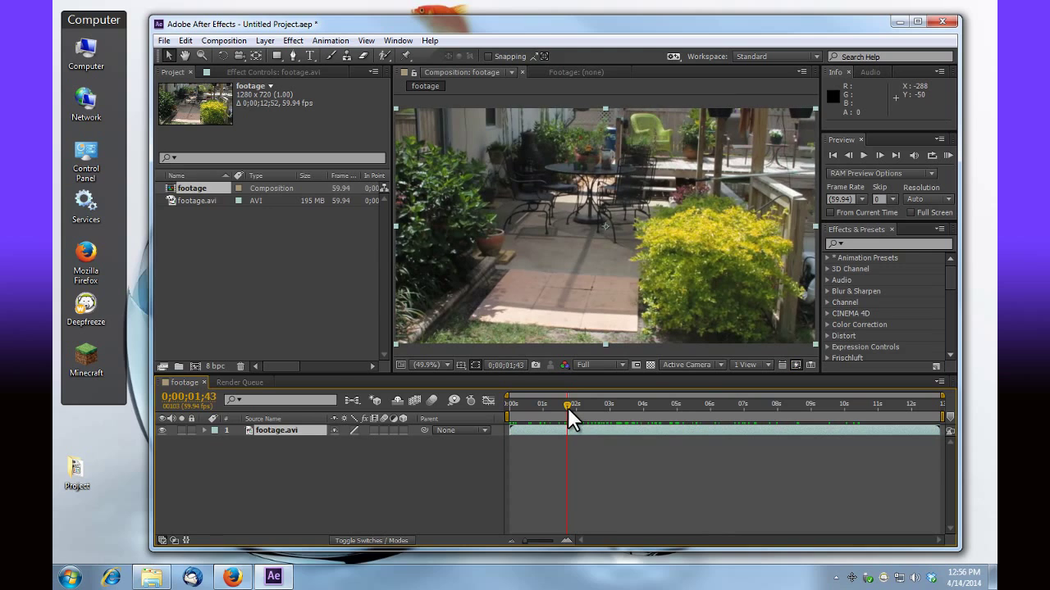
# Run Track Camera on the footage layer and let the 3D Camera Tracker solve it
pyautogui.rightClick(581, 269)
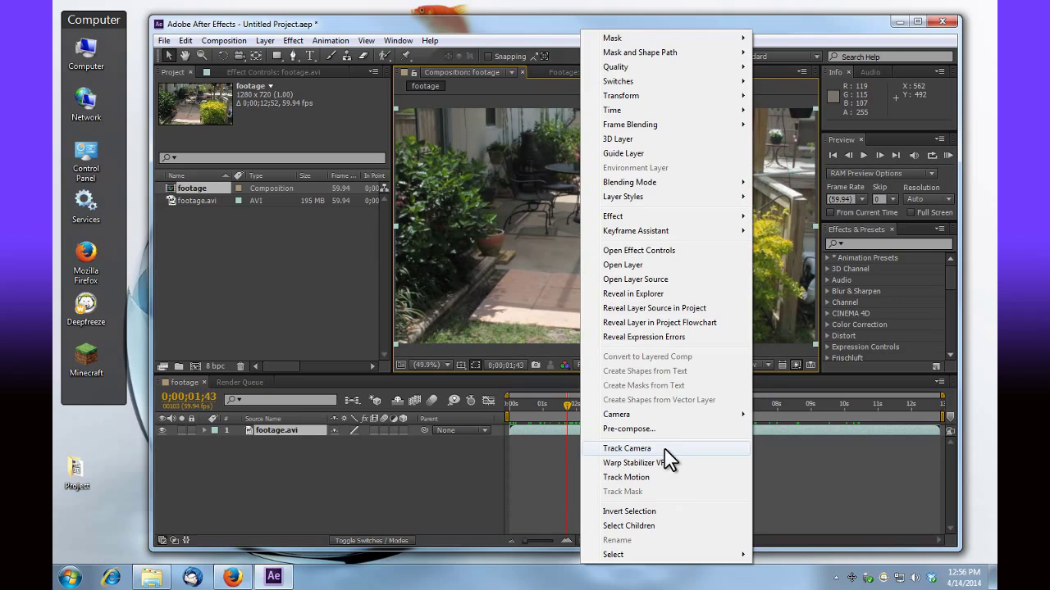
pyautogui.click(627, 449)
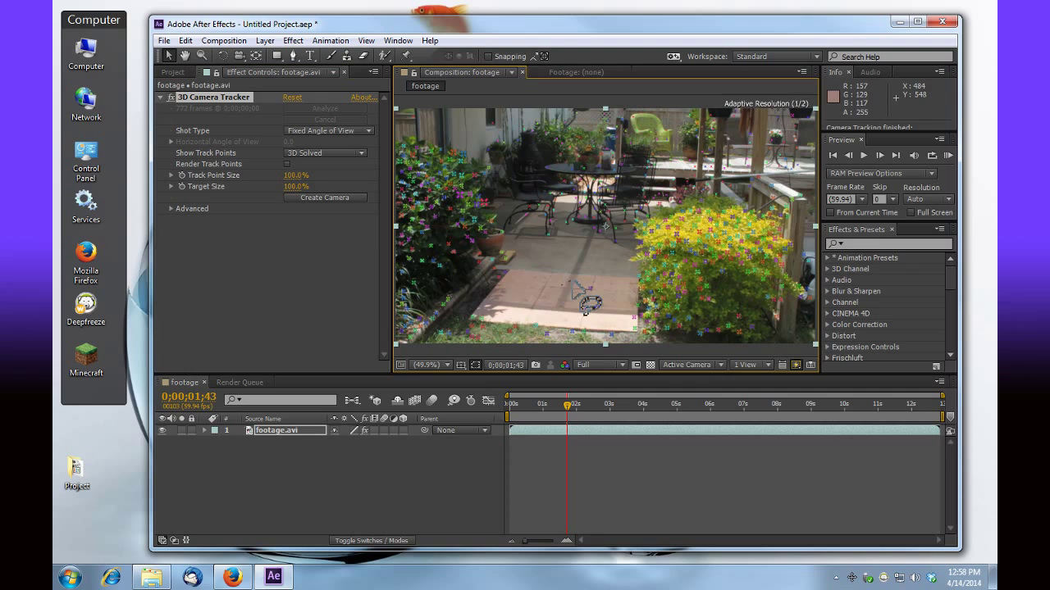
# Set the ground plane and origin at the patio target, then create a solid and camera there
pyautogui.rightClick(556, 294)
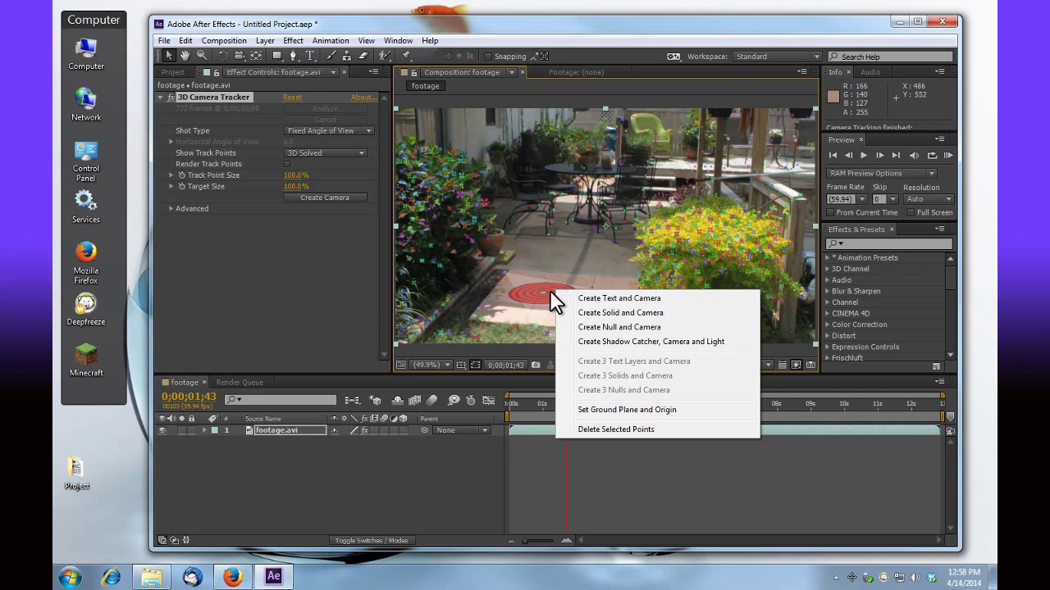
pyautogui.click(631, 411)
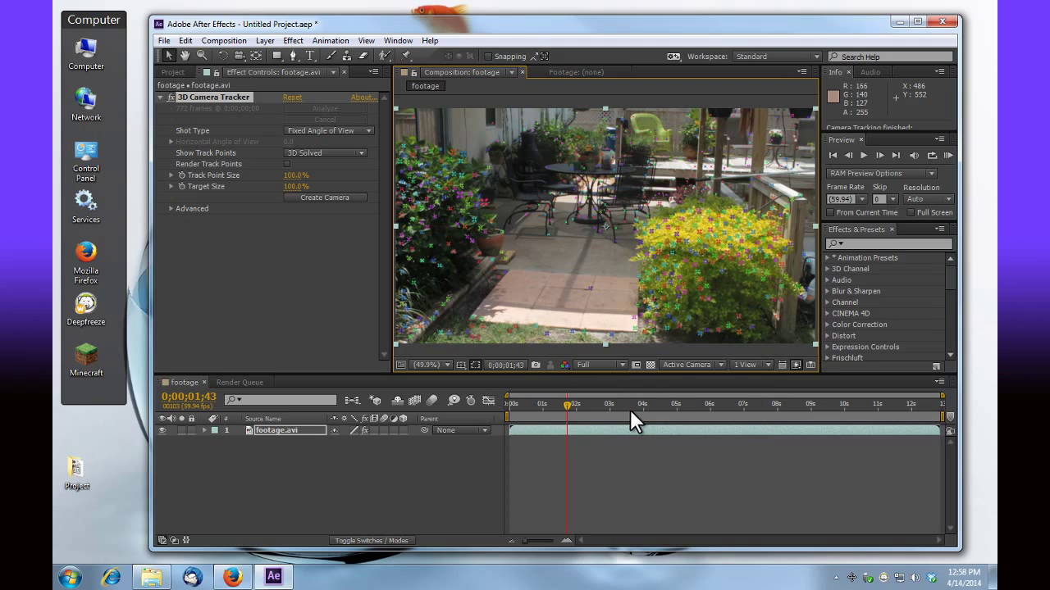
pyautogui.rightClick(551, 294)
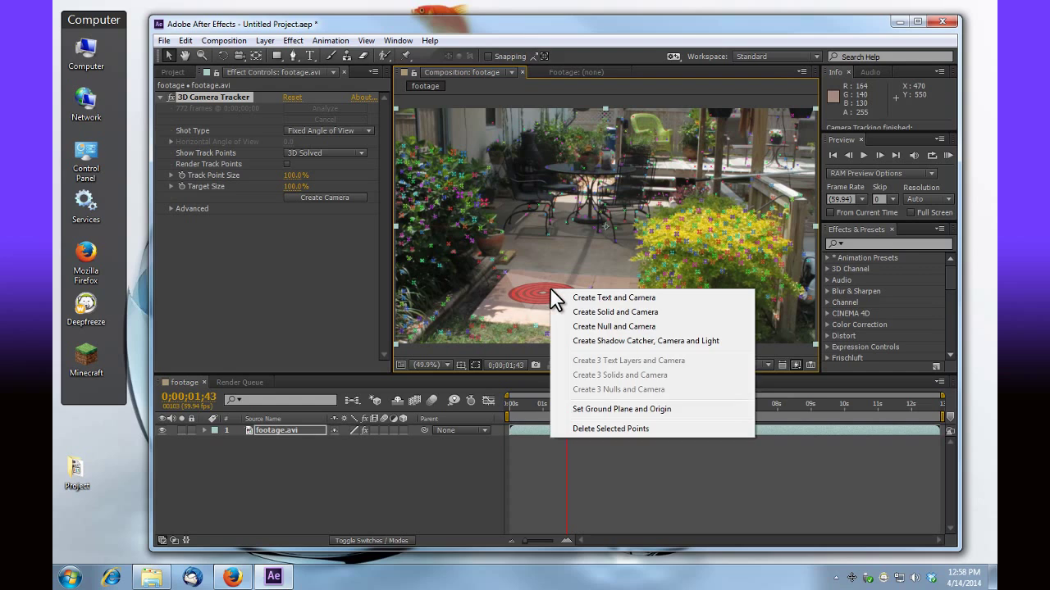
pyautogui.click(609, 316)
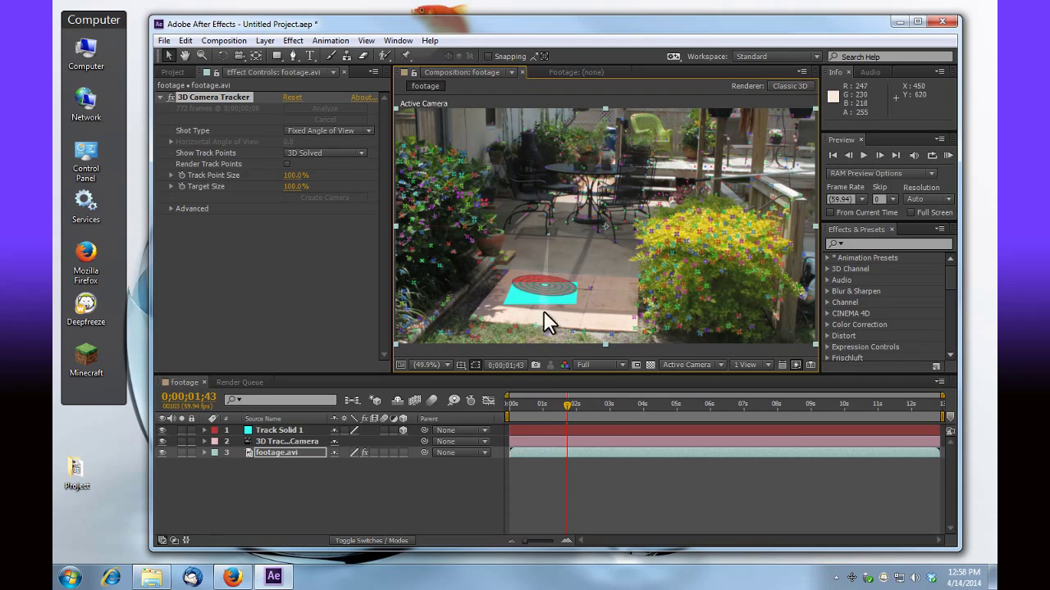
# Undo the tracked solid and camera, then select a group of track points on the patio
pyautogui.click(185, 41)
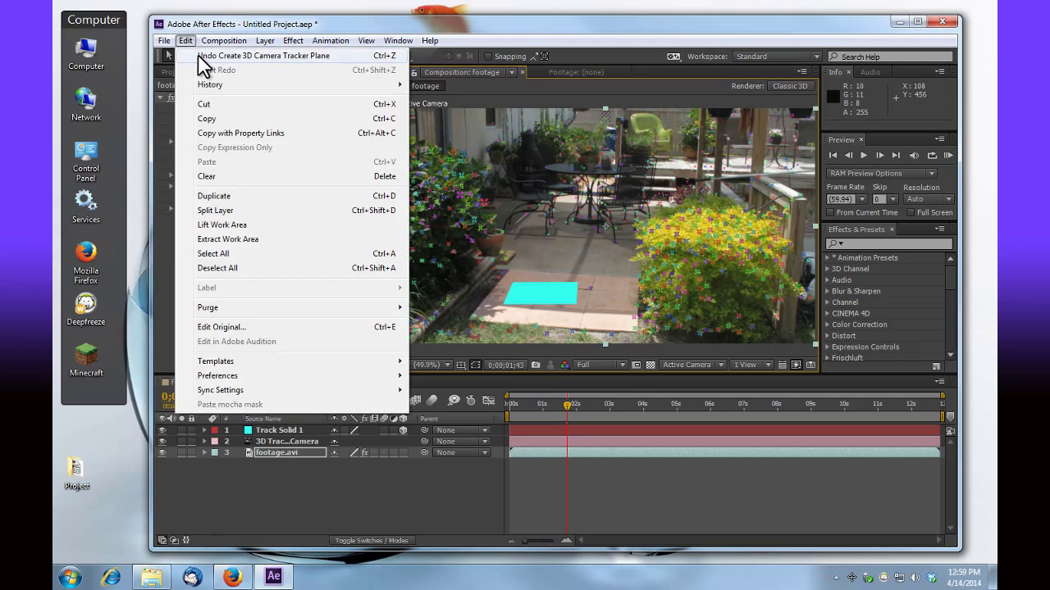
pyautogui.click(201, 56)
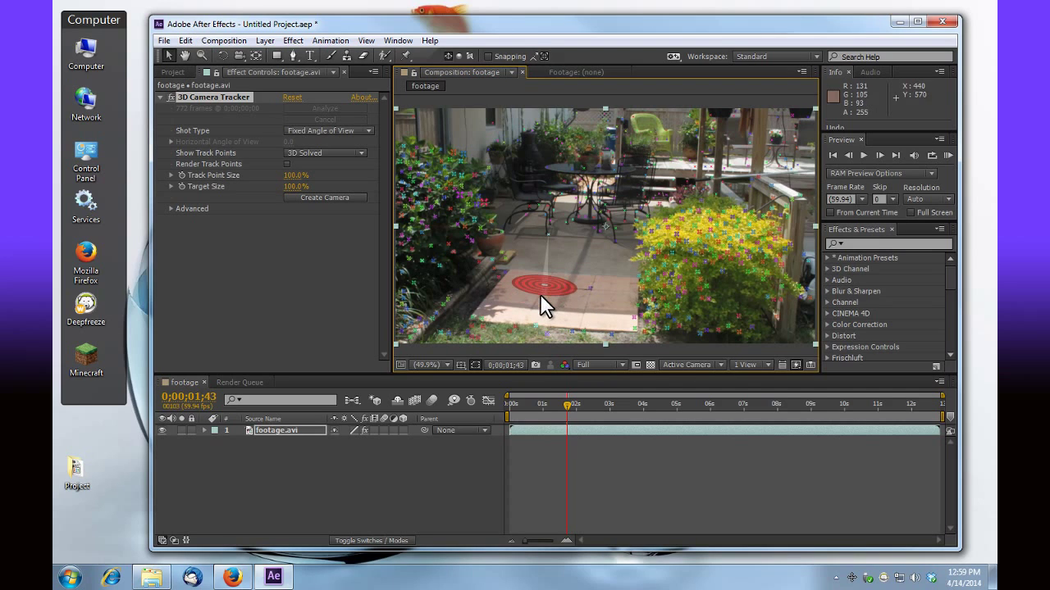
pyautogui.rightClick(555, 289)
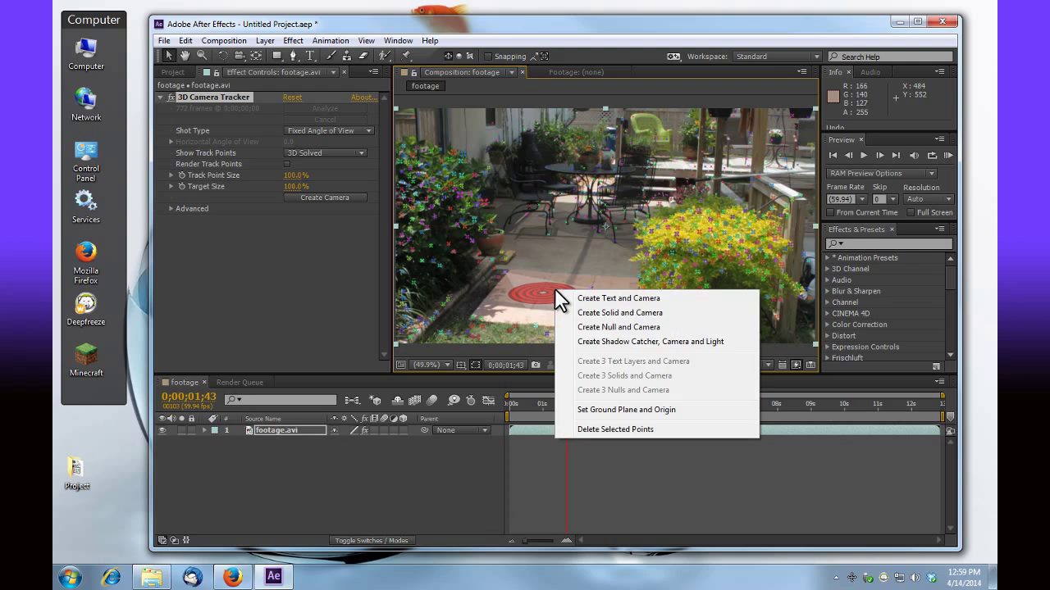
pyautogui.press('Escape')
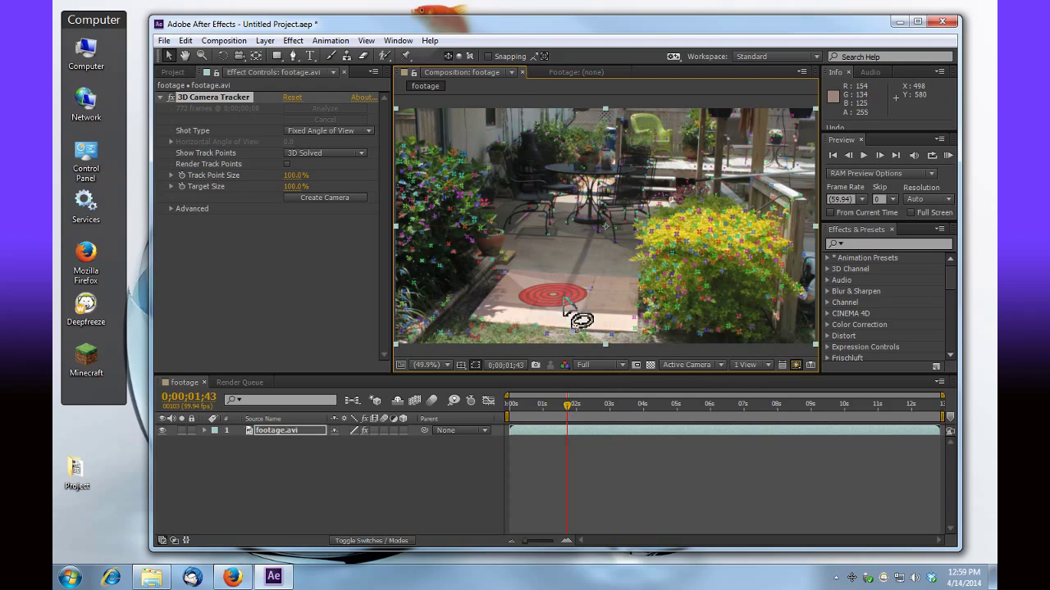
pyautogui.rightClick(554, 294)
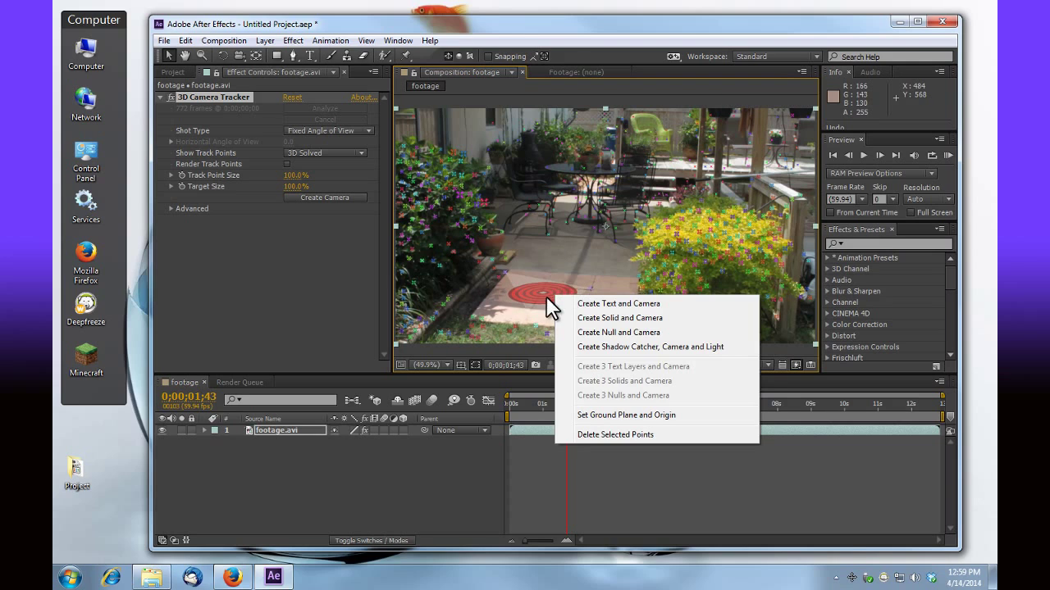
pyautogui.press('Escape')
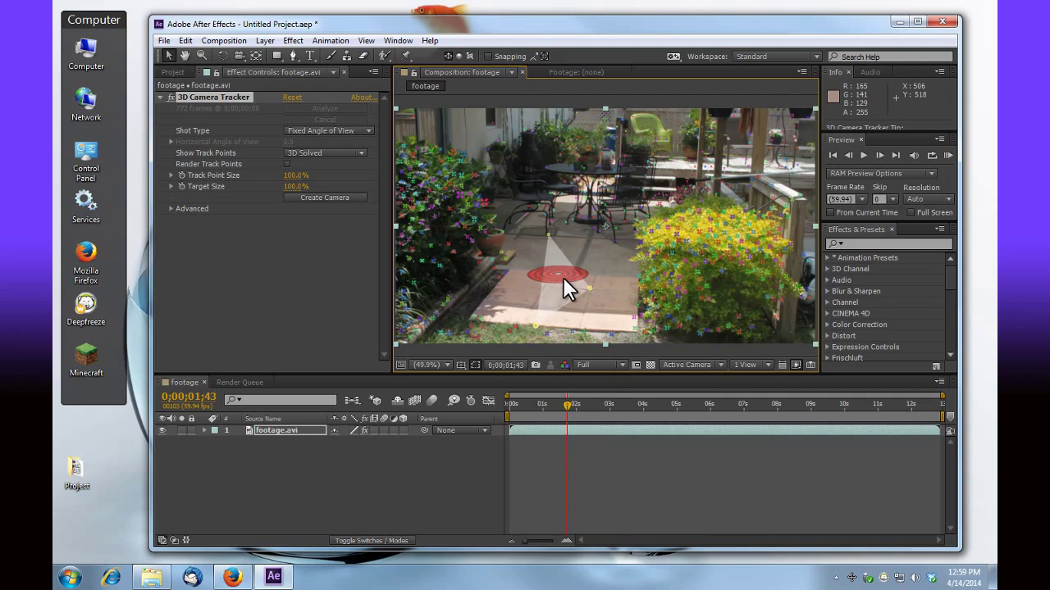
pyautogui.click(564, 286)
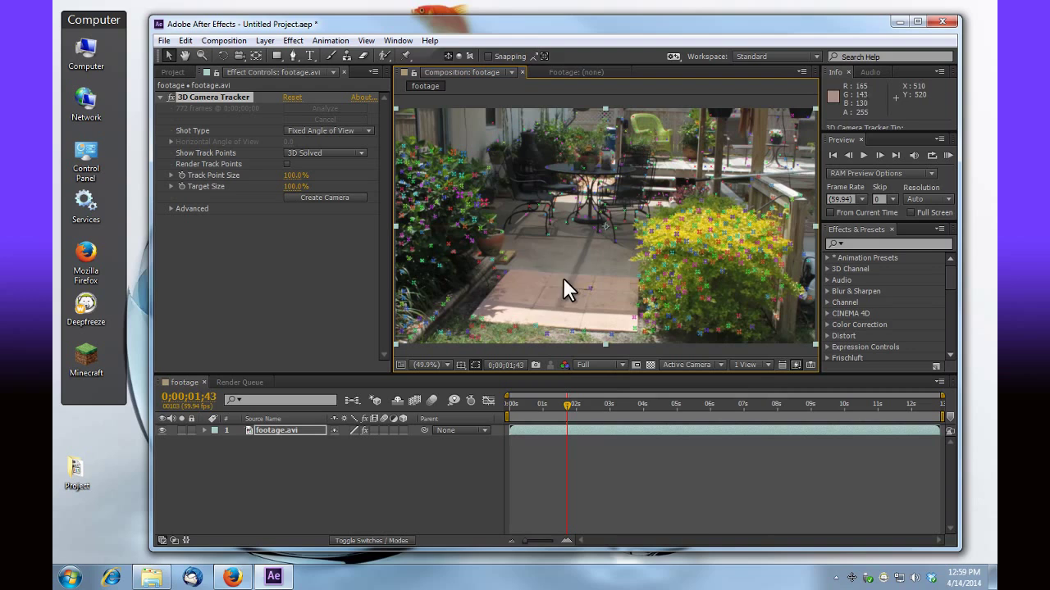
# Drag the tracker target right to the middle of the patio walkway
pyautogui.moveTo(551, 266); pyautogui.dragTo(577, 313)
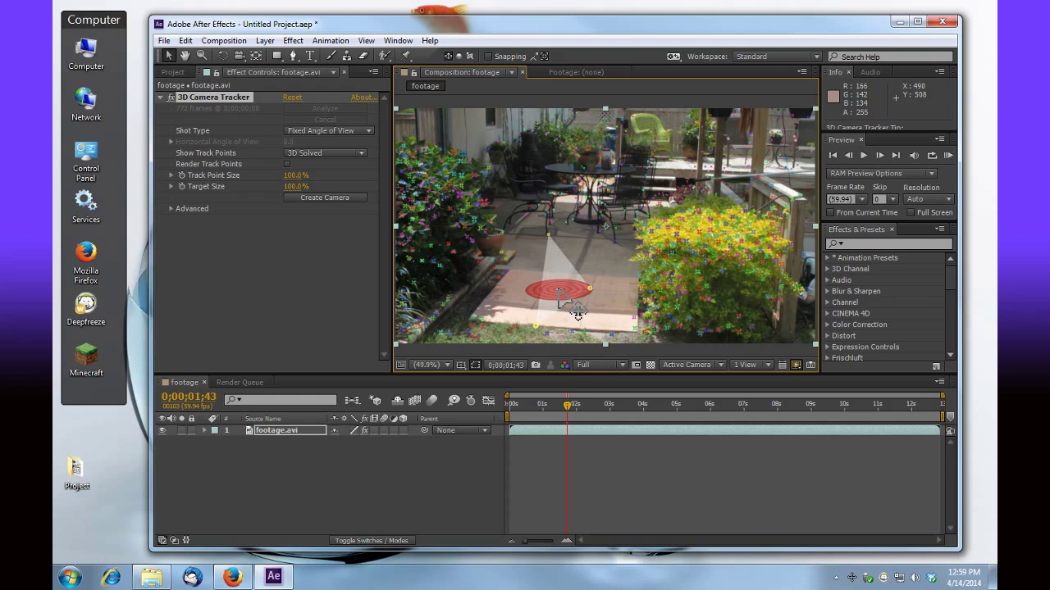
# Move the target further back on the walkway and reset the ground plane and origin there
pyautogui.moveTo(577, 313); pyautogui.dragTo(565, 293)
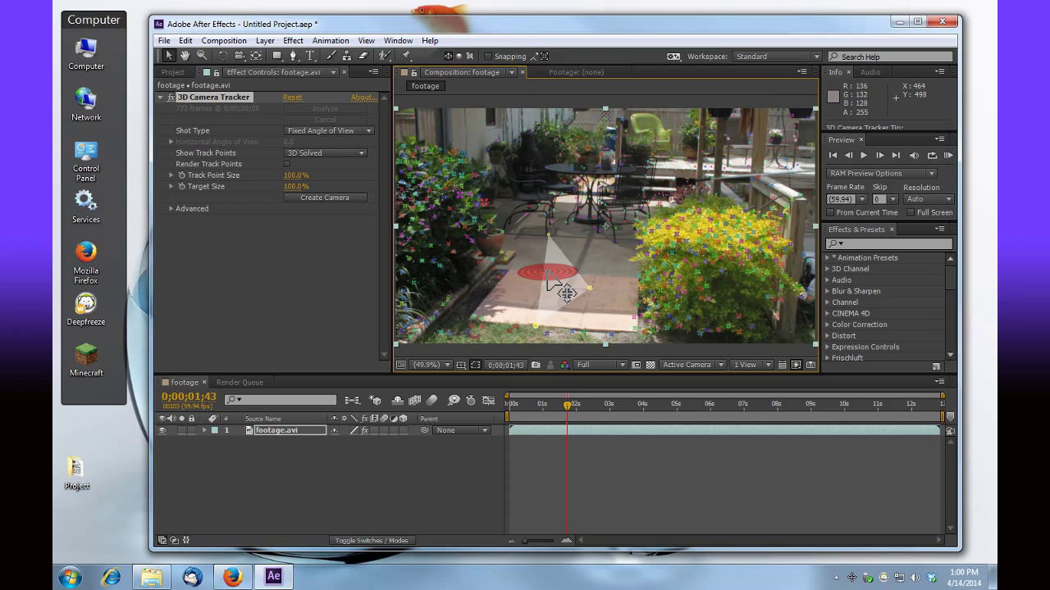
pyautogui.rightClick(547, 278)
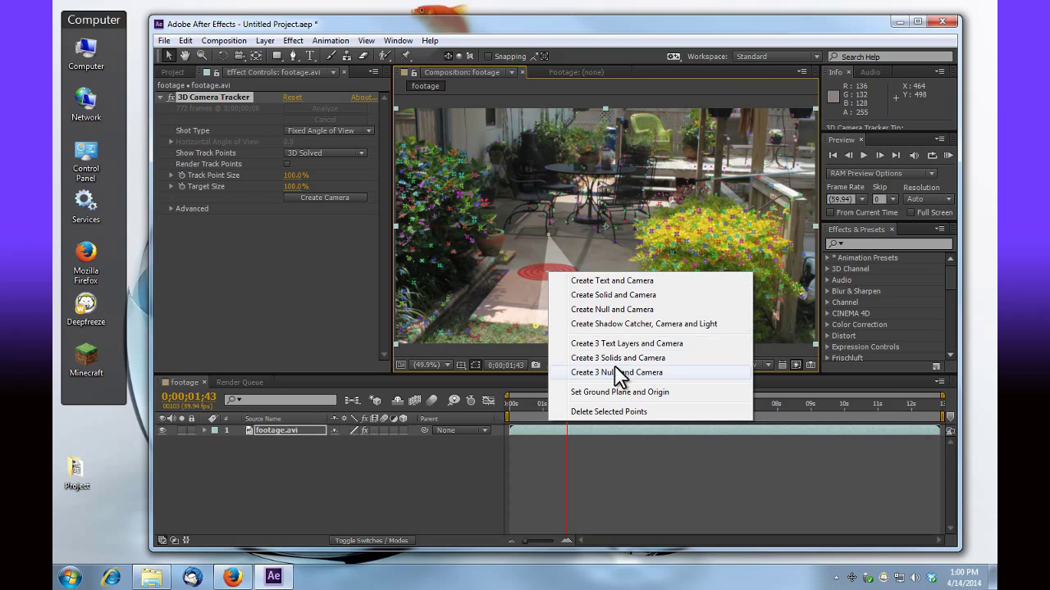
pyautogui.click(656, 393)
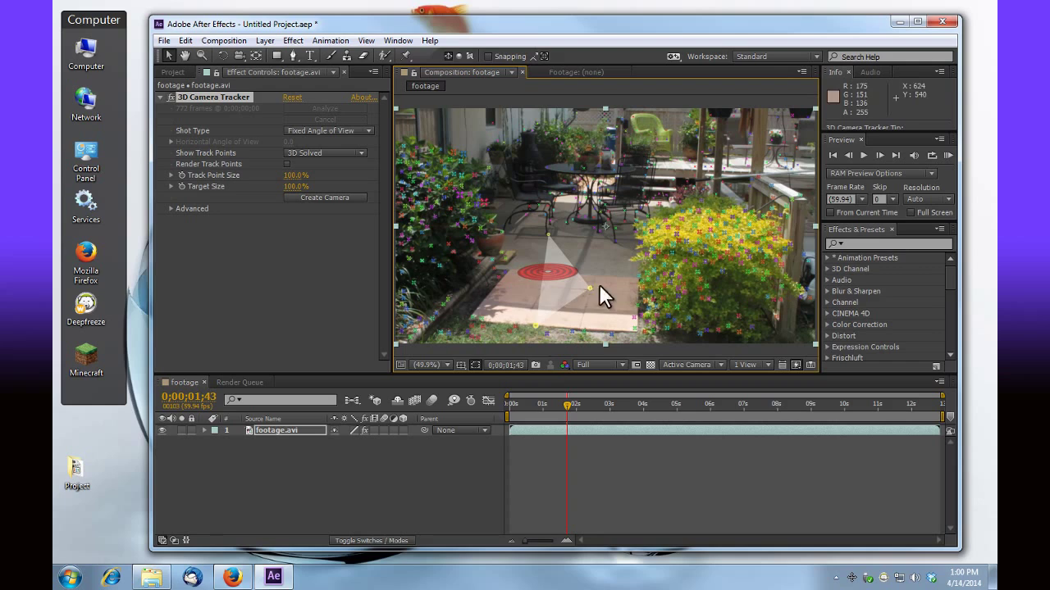
# Create a solid and camera at the target, then scrub to confirm Track Solid 1 stays grounded
pyautogui.rightClick(548, 275)
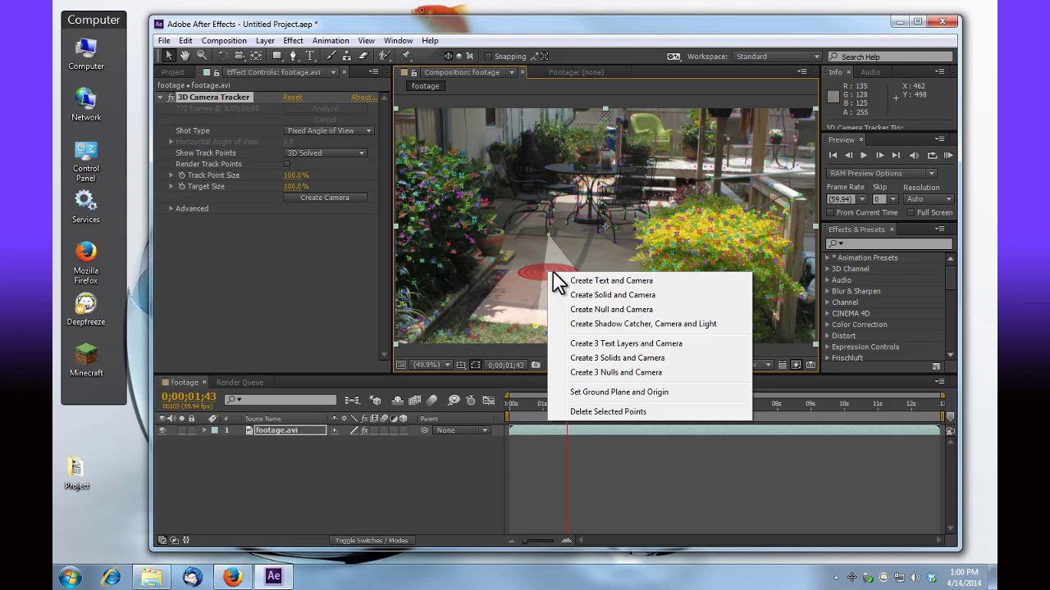
pyautogui.click(622, 297)
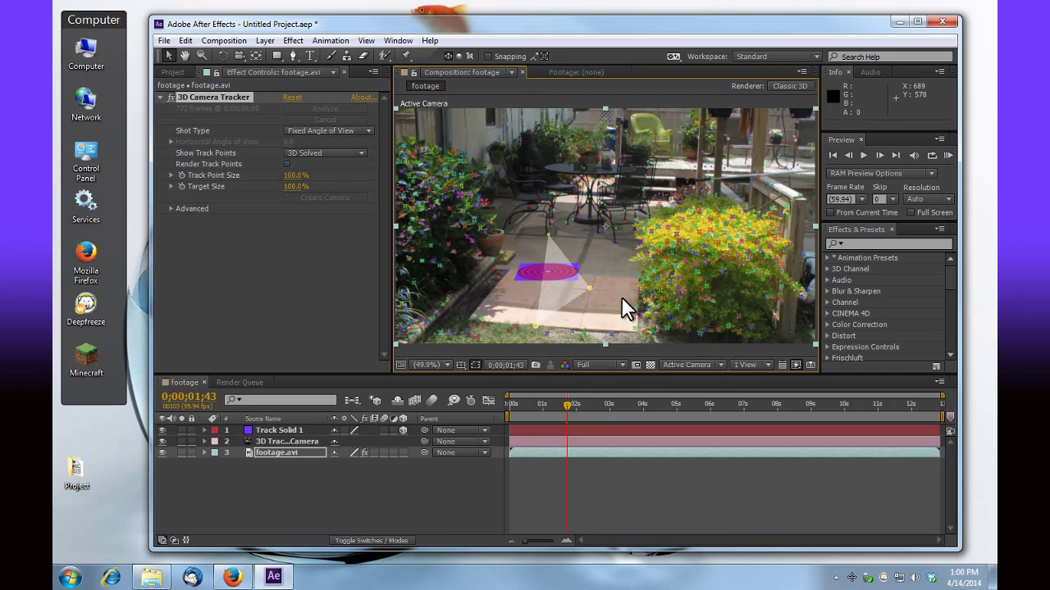
pyautogui.moveTo(570, 406); pyautogui.dragTo(544, 414)
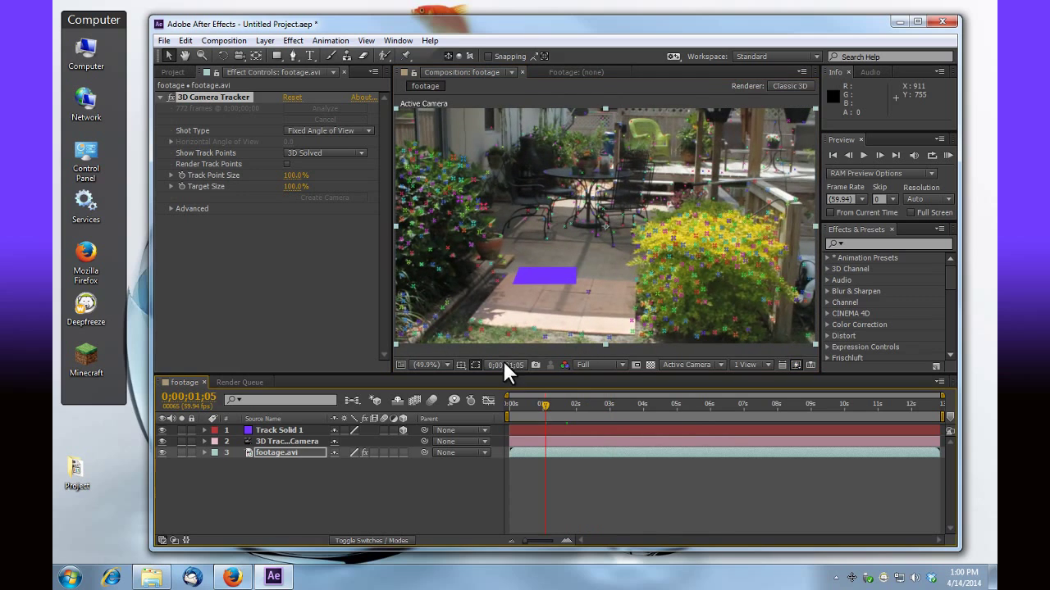
# Export the scene with the MAXON CINEMA 4D Exporter as 'fromae' in the Project folder
pyautogui.click(165, 41)
pyautogui.moveTo(200, 242)
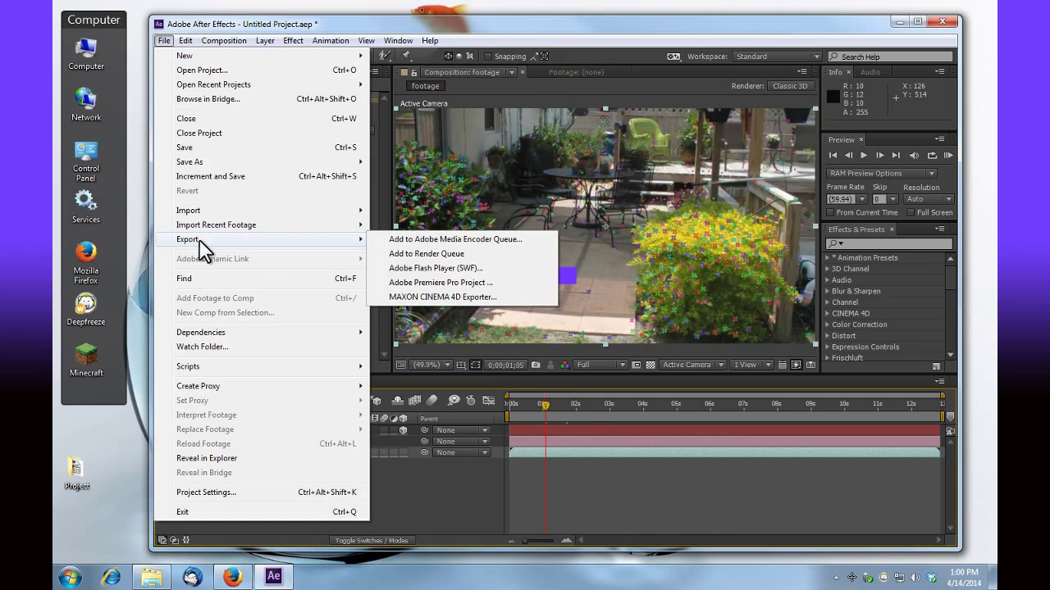
pyautogui.click(501, 300)
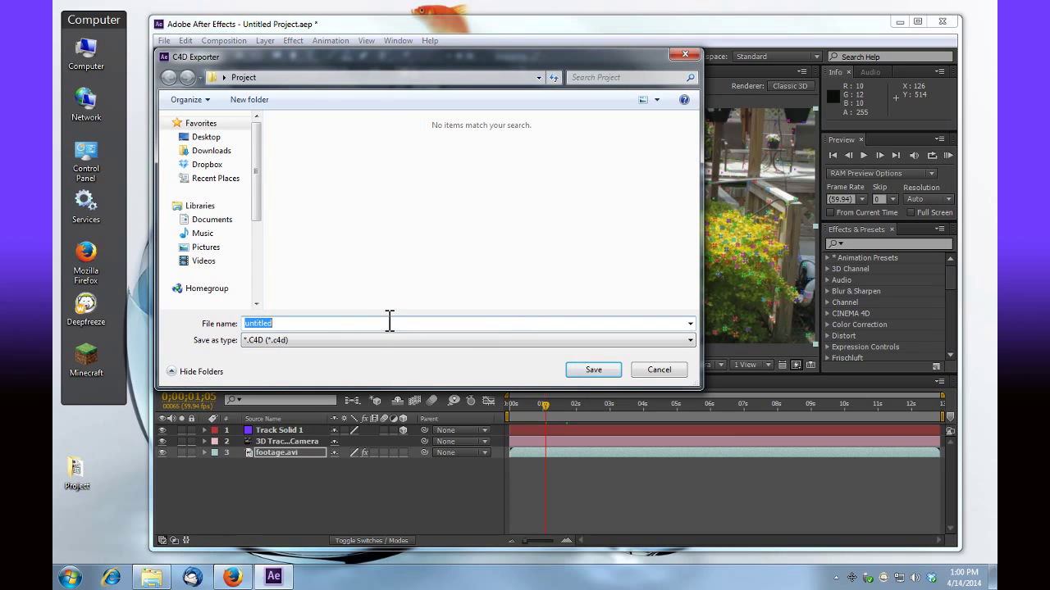
pyautogui.write('fromae')
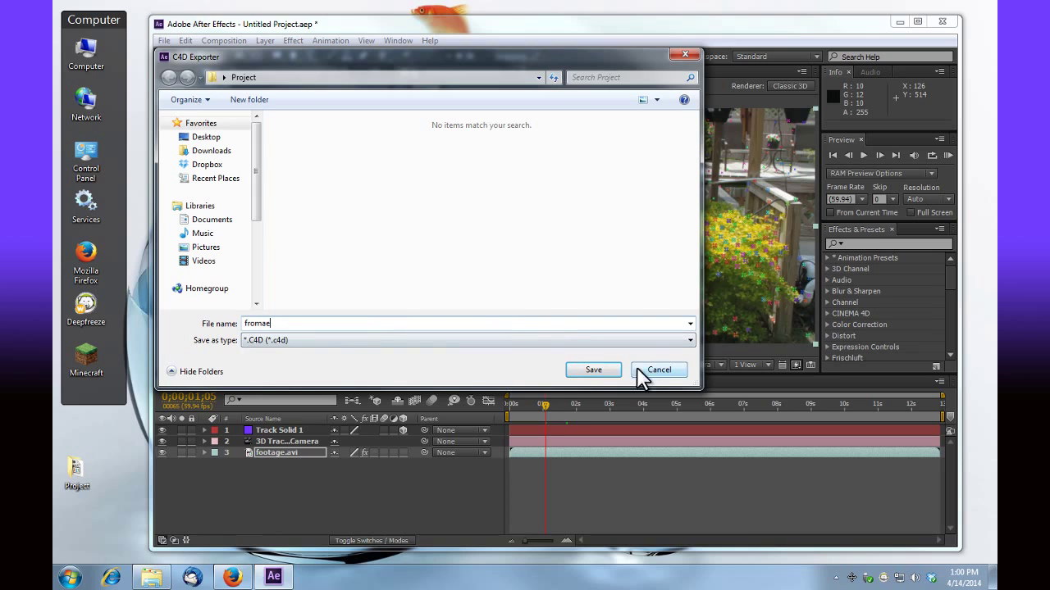
pyautogui.click(611, 373)
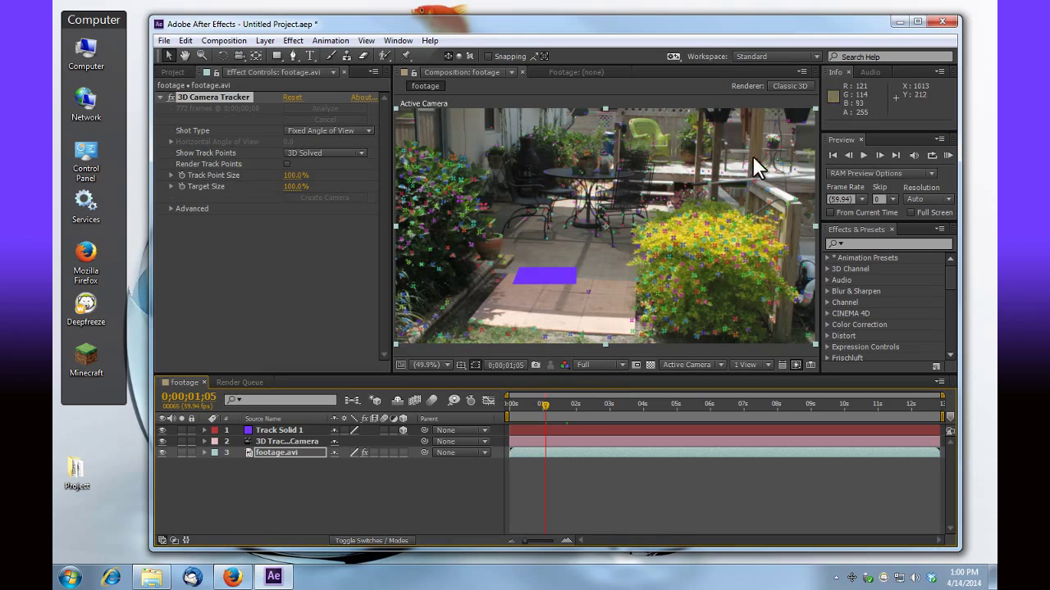
# Minimise After Effects and select the exported fromae C4D file in the Project folder
pyautogui.click(899, 23)
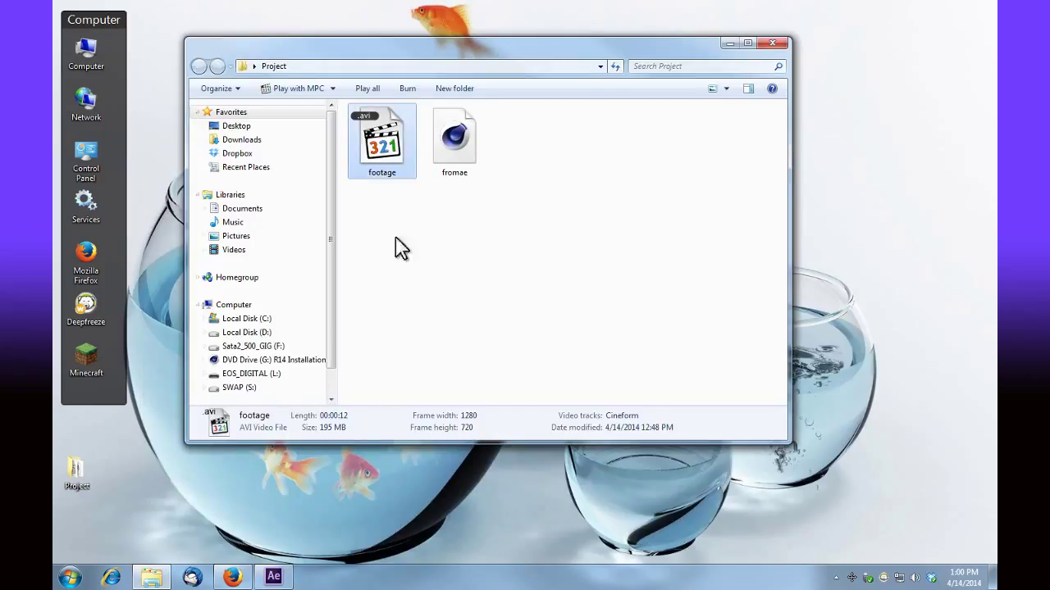
pyautogui.click(464, 174)
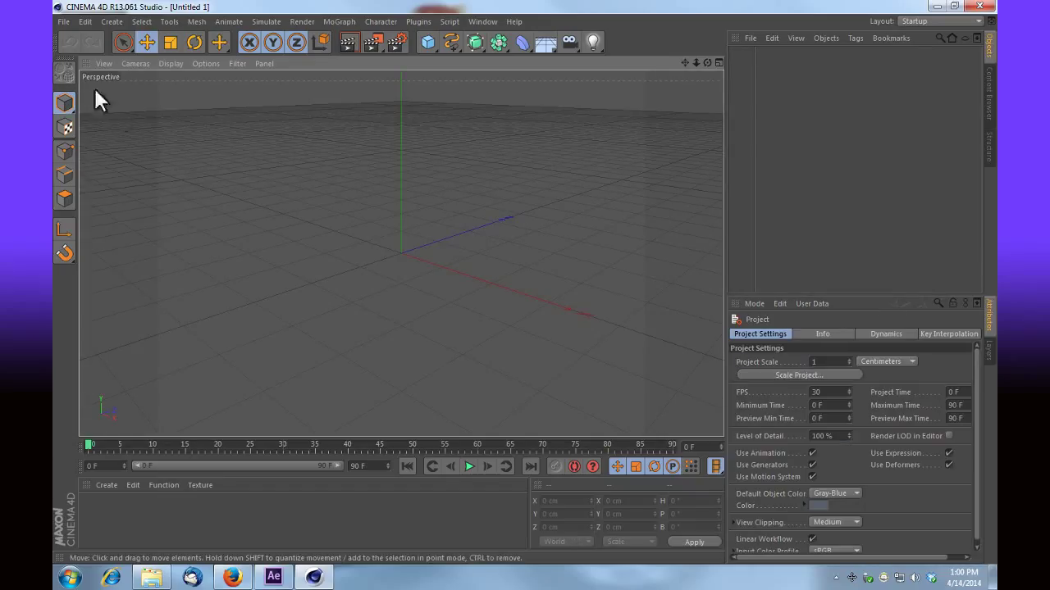
# Open fromae.c4d from the Project folder and scrub the timeline to preview the tracked camera
pyautogui.click(69, 22)
pyautogui.click(77, 49)
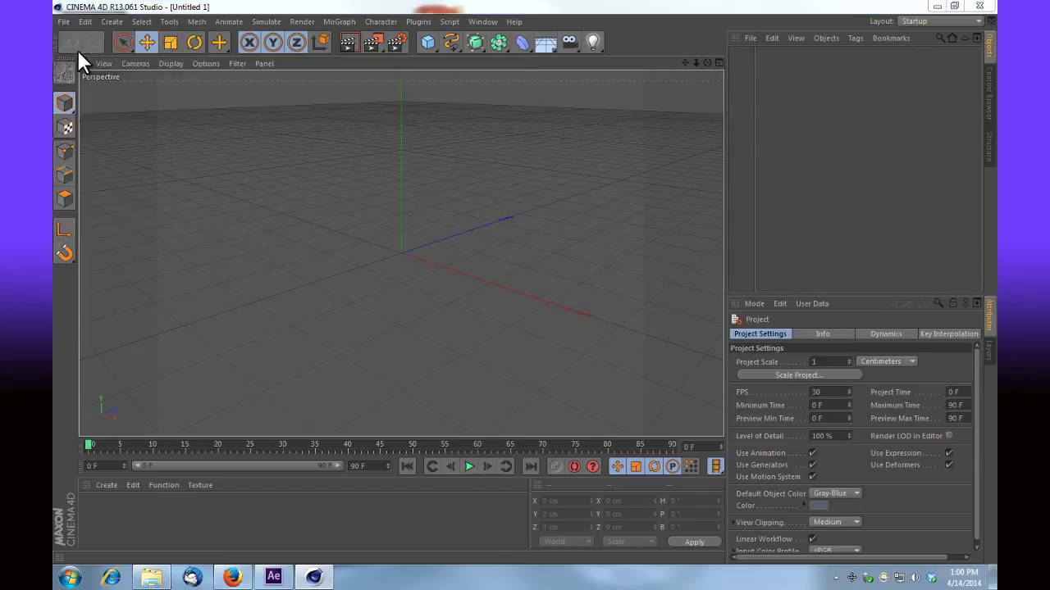
pyautogui.click(343, 123)
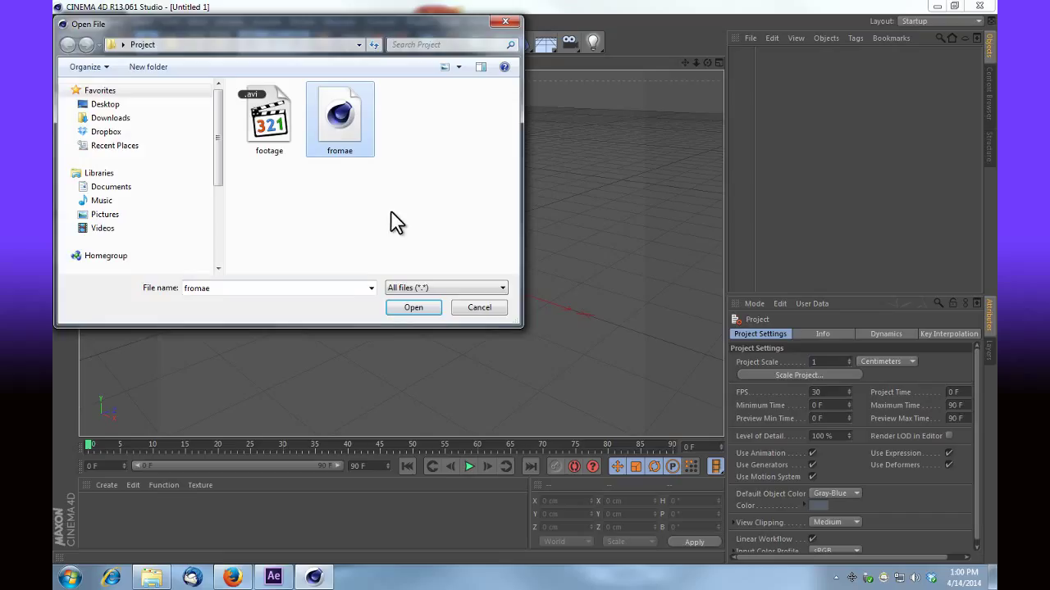
pyautogui.click(413, 308)
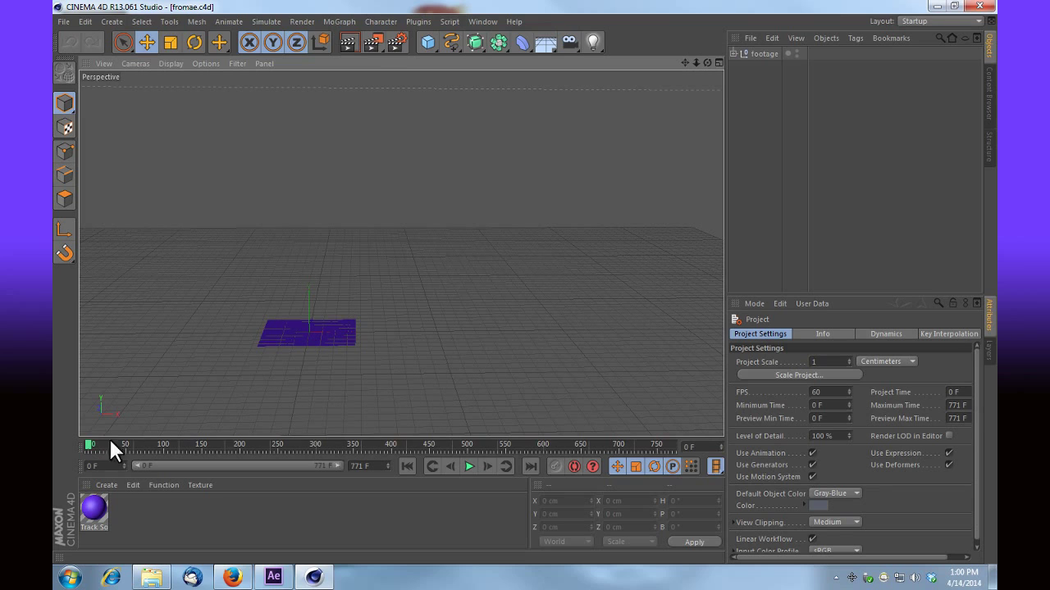
pyautogui.moveTo(90, 443)
pyautogui.mouseDown()
pyautogui.moveTo(179, 454)
pyautogui.moveTo(486, 451)
pyautogui.moveTo(79, 445)
pyautogui.mouseUp()
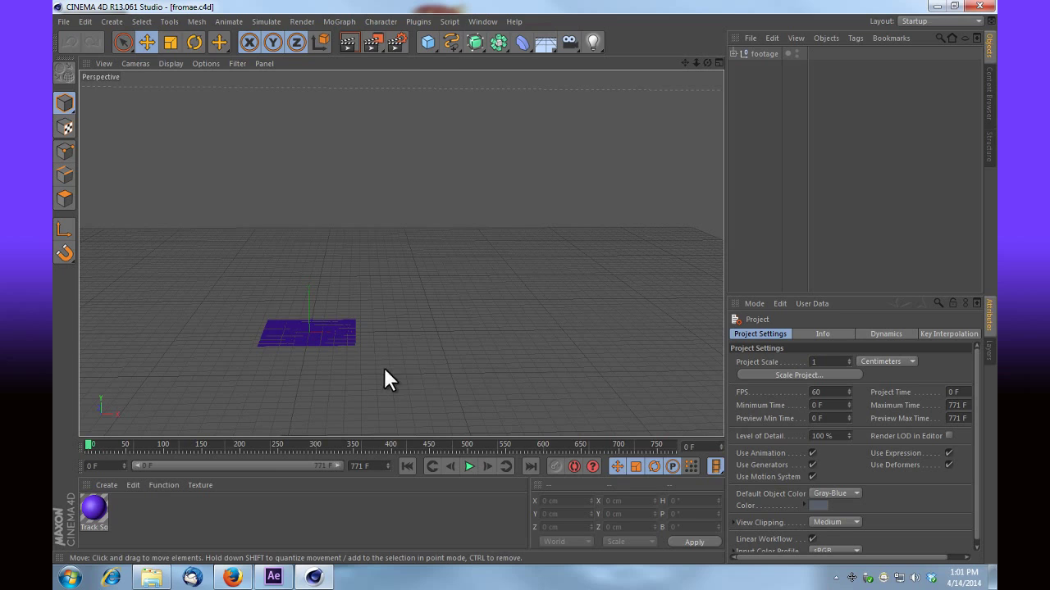
# Add a cube, stretch it along X and Z, raise it onto the ground, and check it against the camera motion
pyautogui.click(429, 40)
pyautogui.moveTo(323, 328); pyautogui.dragTo(385, 334)
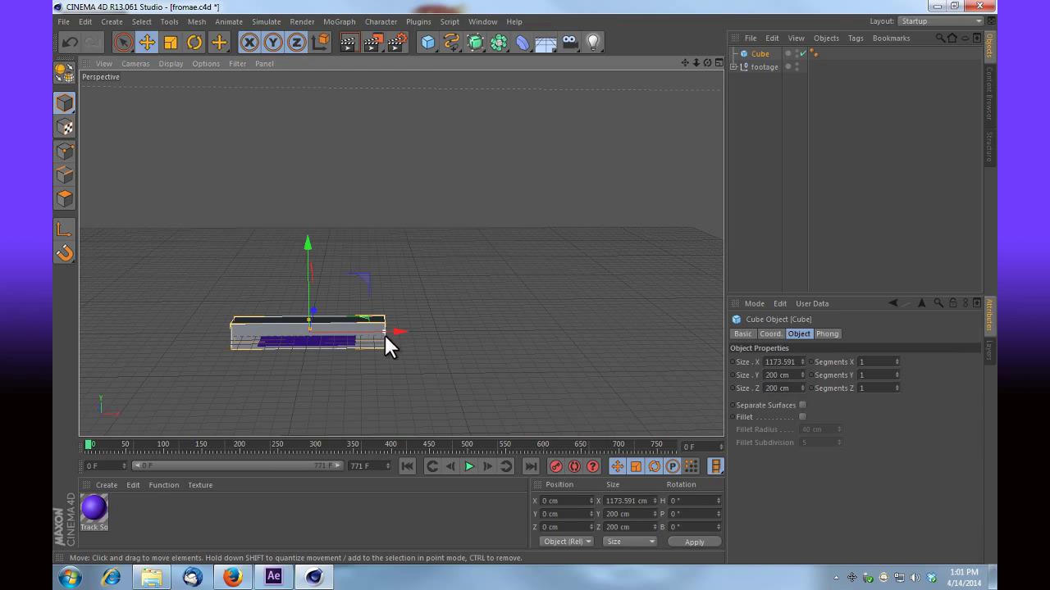
pyautogui.moveTo(310, 324); pyautogui.dragTo(309, 181)
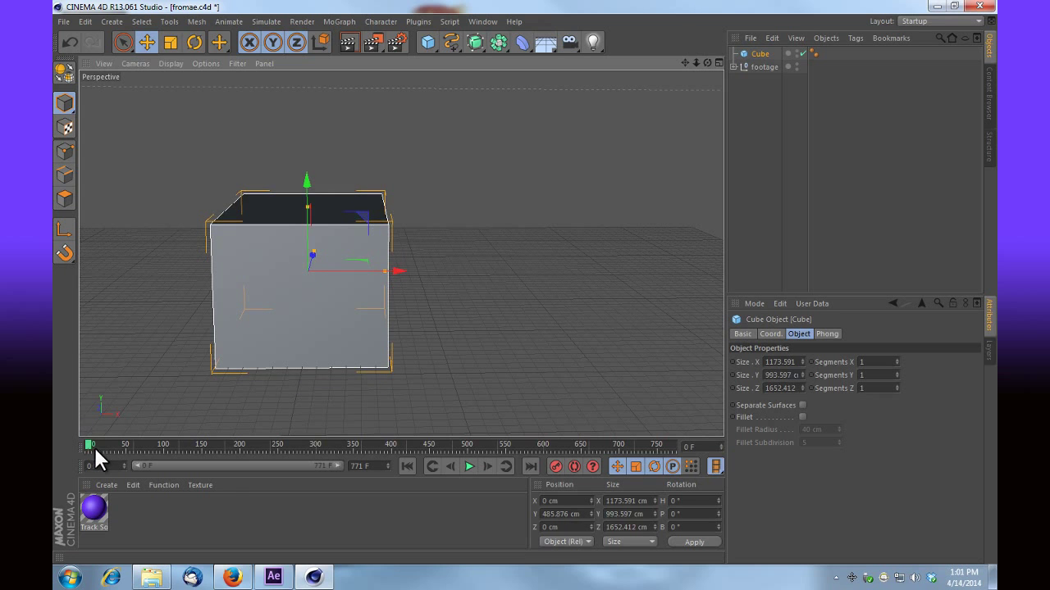
pyautogui.moveTo(93, 445); pyautogui.dragTo(439, 452)
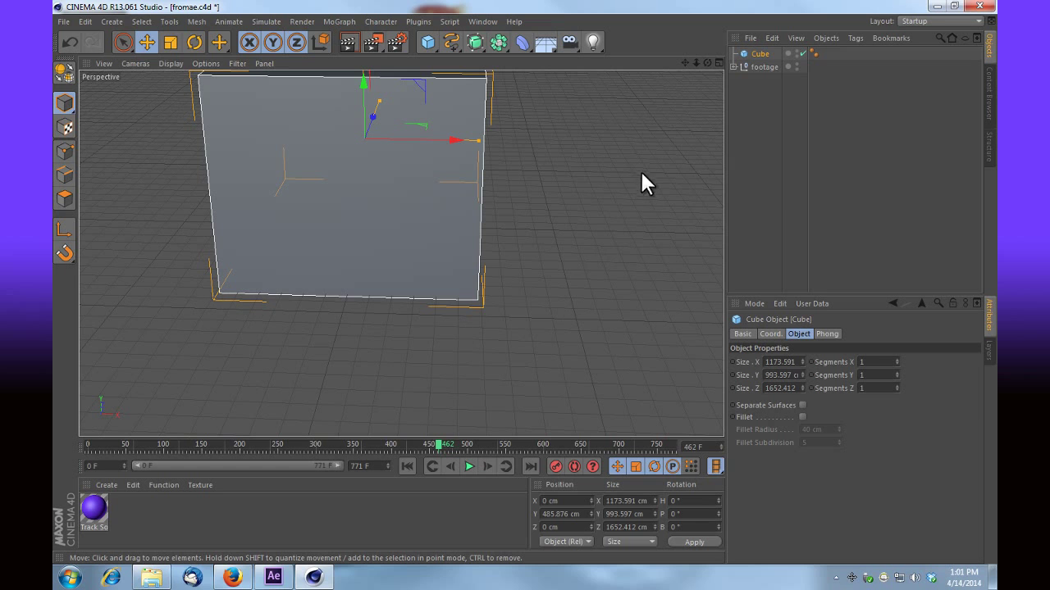
pyautogui.moveTo(440, 443); pyautogui.dragTo(301, 451)
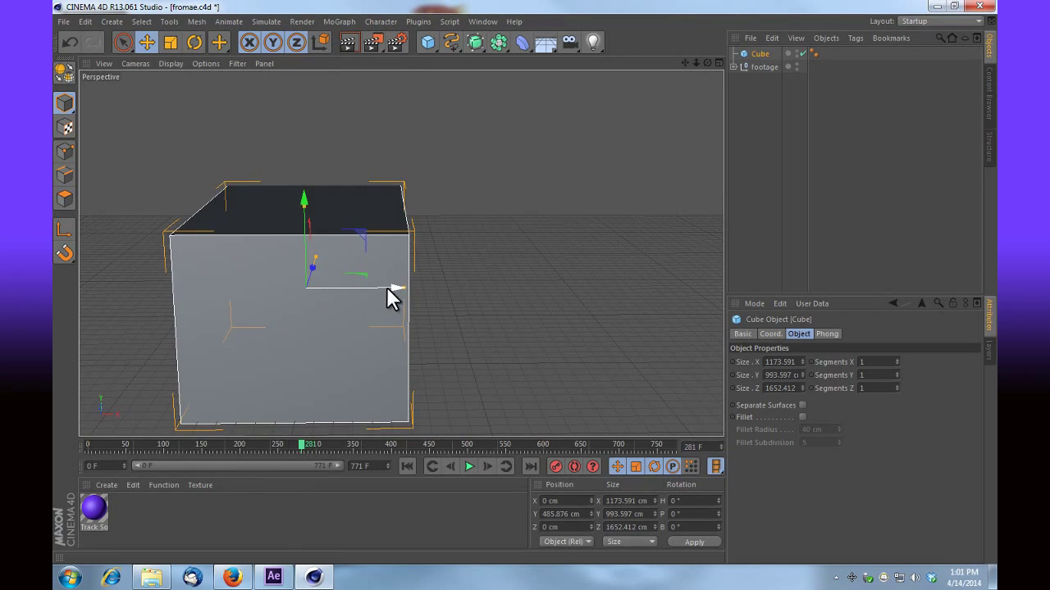
# Move the cube right and farther back to X 1774.203, Z 4362.623 cm, then review the shot
pyautogui.moveTo(389, 286); pyautogui.dragTo(682, 309)
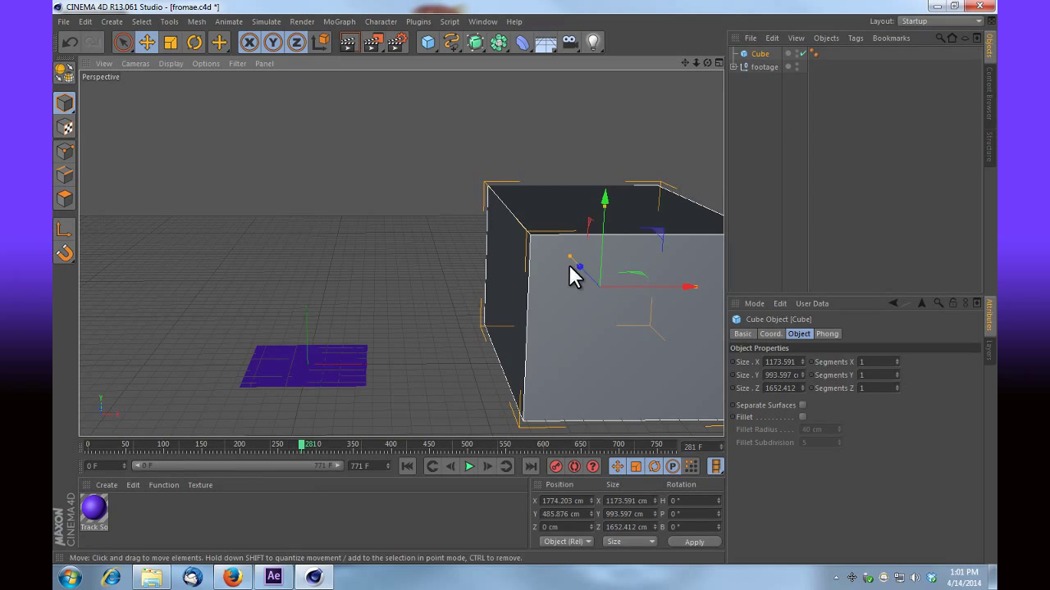
pyautogui.moveTo(587, 268); pyautogui.dragTo(438, 226)
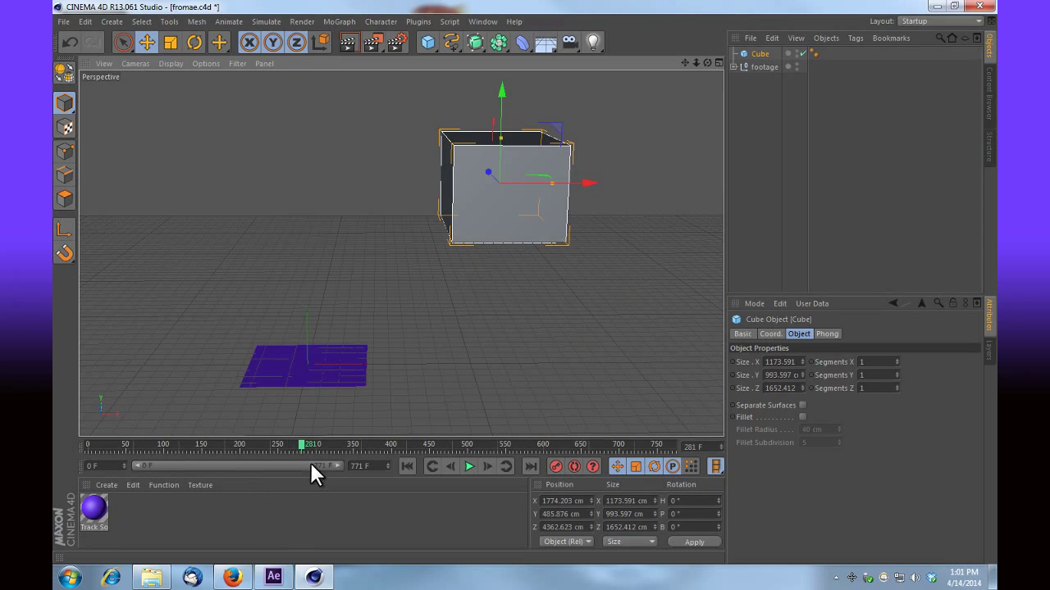
pyautogui.moveTo(302, 442); pyautogui.dragTo(122, 441)
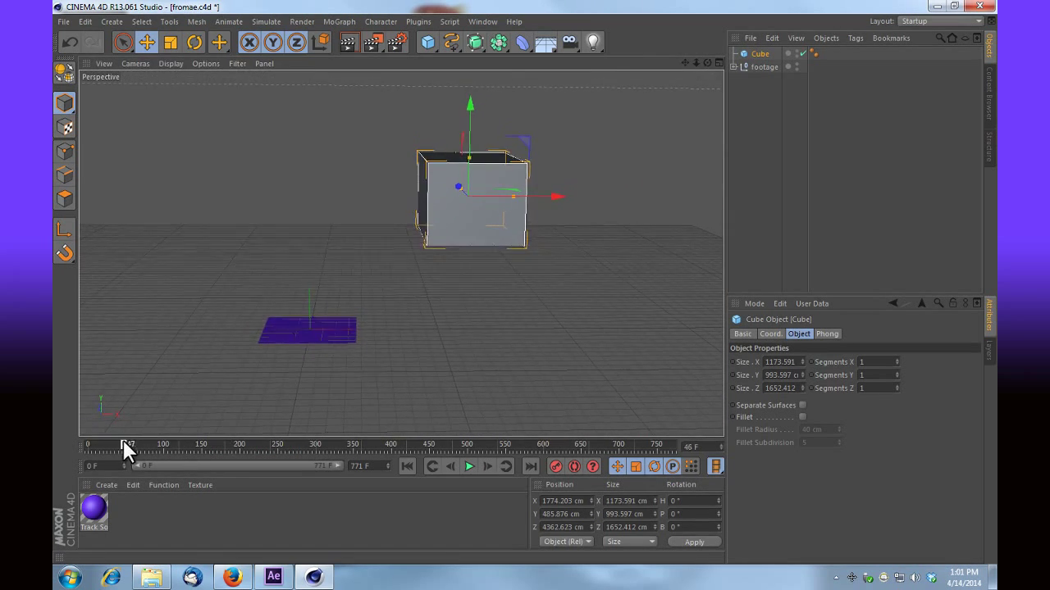
pyautogui.moveTo(280, 445); pyautogui.dragTo(68, 440)
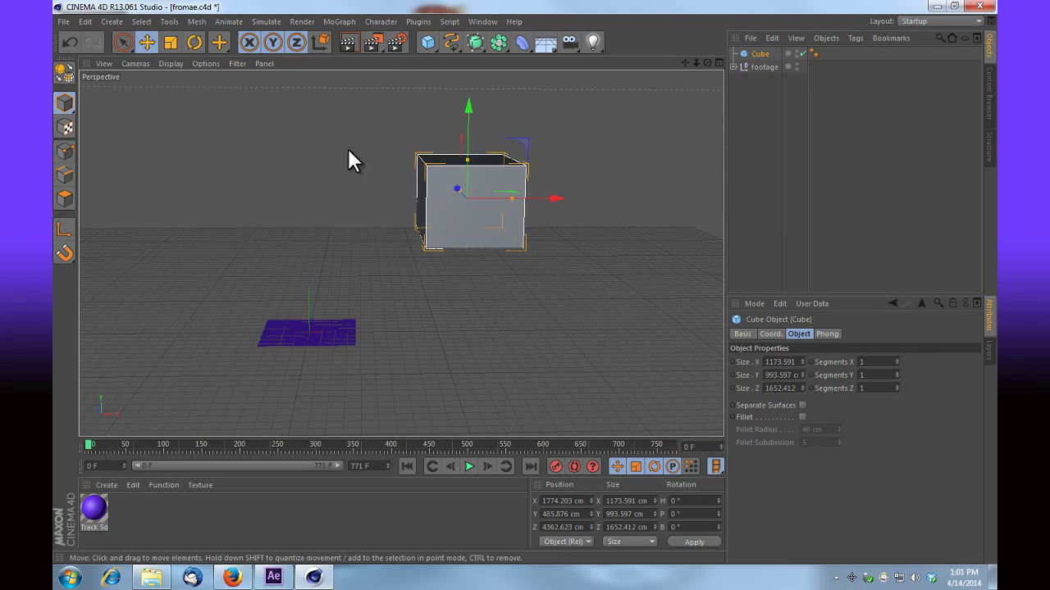
# Add Cube.1, stretch and lift it, place it at X -843.261 cm left of the plane, and review
pyautogui.click(428, 43)
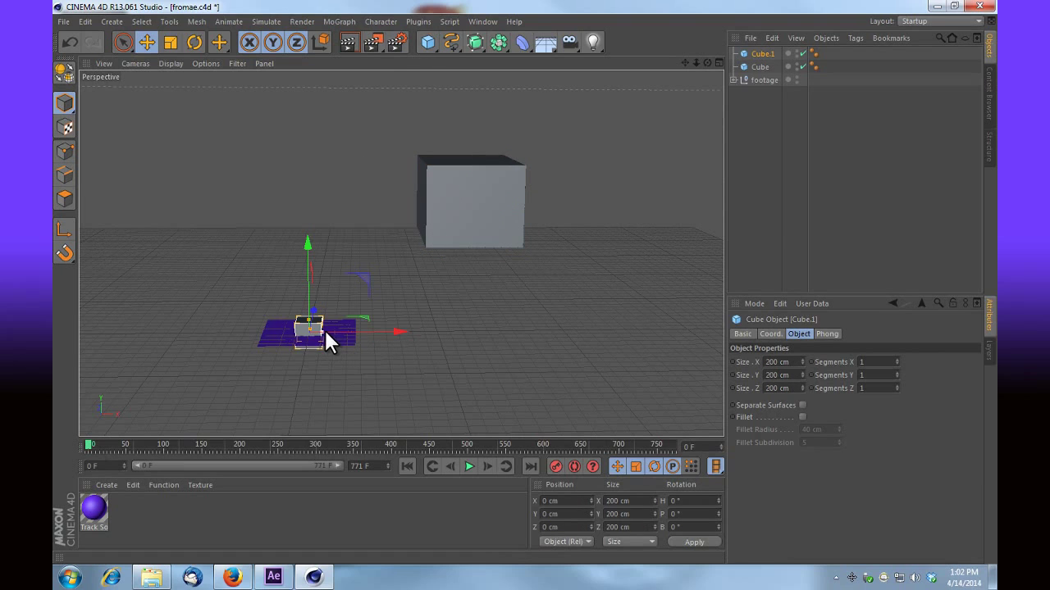
pyautogui.moveTo(323, 329); pyautogui.dragTo(334, 300)
pyautogui.moveTo(307, 236); pyautogui.dragTo(321, 194)
pyautogui.moveTo(377, 297); pyautogui.dragTo(281, 333)
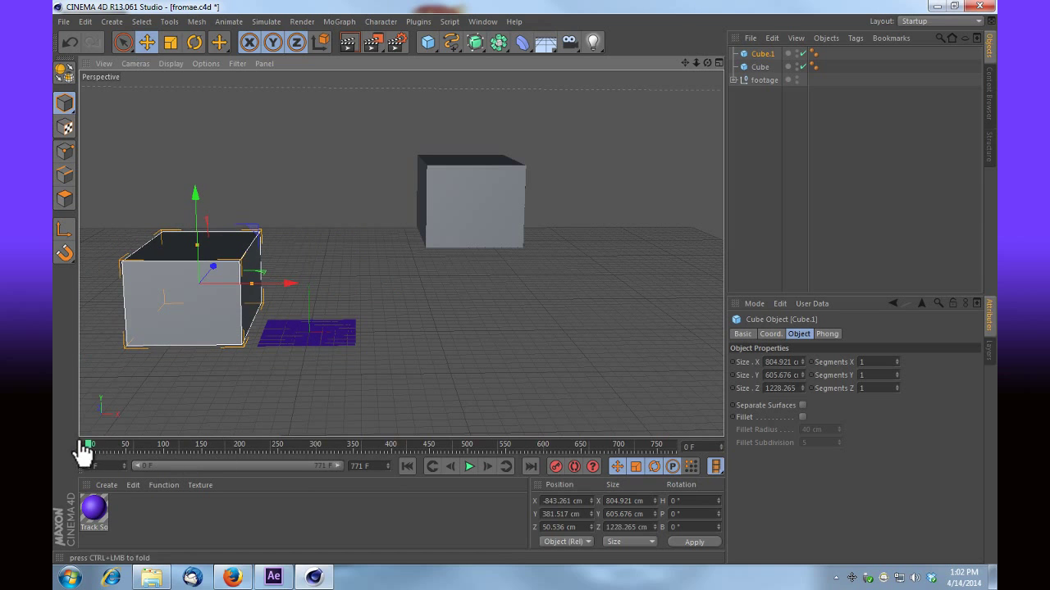
pyautogui.moveTo(77, 446)
pyautogui.mouseDown()
pyautogui.moveTo(579, 443)
pyautogui.moveTo(74, 440)
pyautogui.mouseUp()
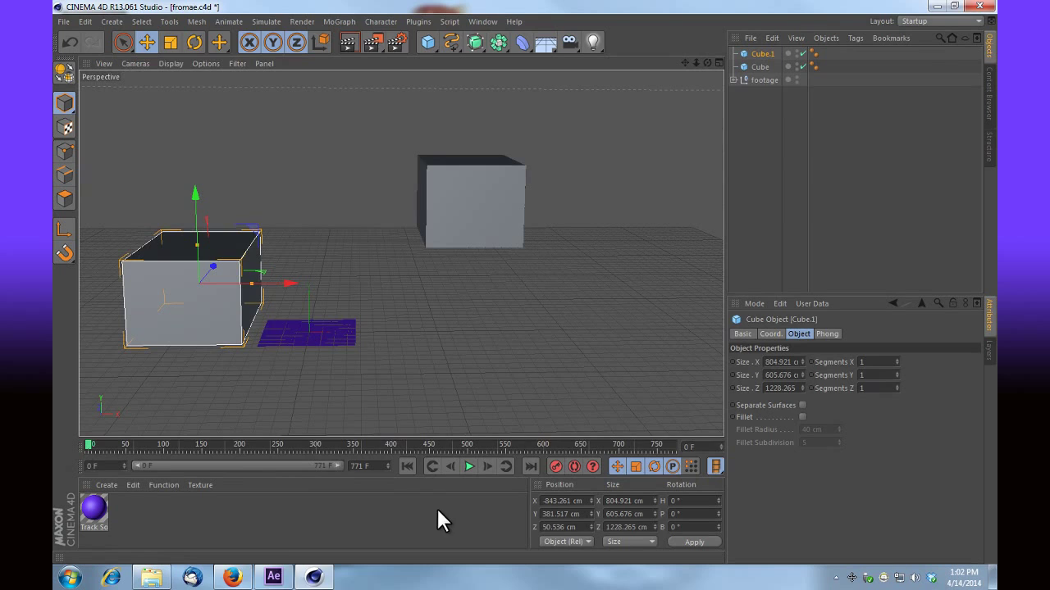
# Compare the shot in After Effects, then minimise both programs and close the Project folder window
pyautogui.click(273, 576)
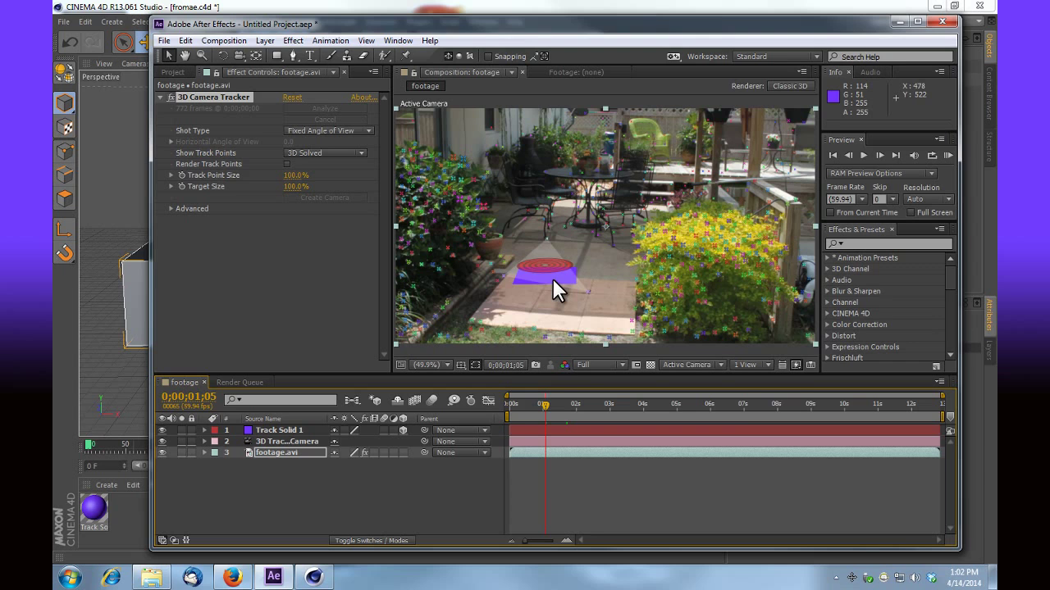
pyautogui.click(898, 22)
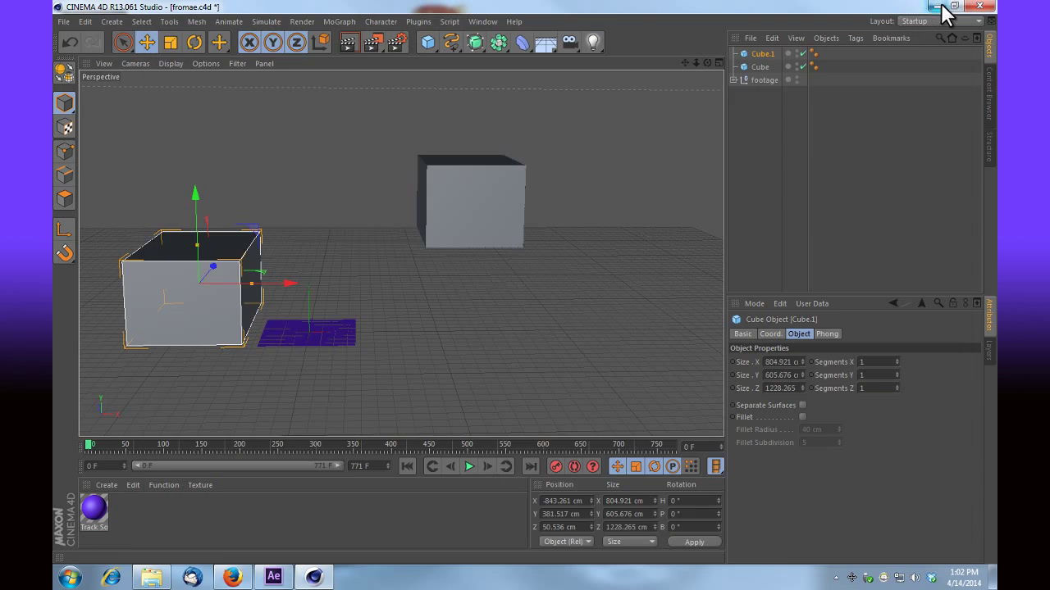
pyautogui.click(938, 6)
pyautogui.click(774, 43)
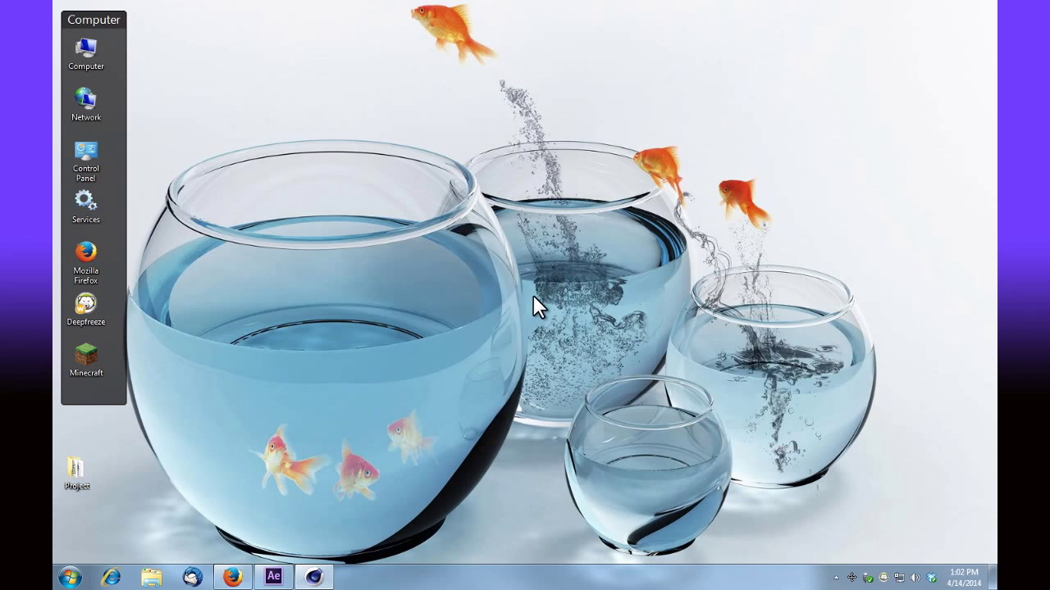